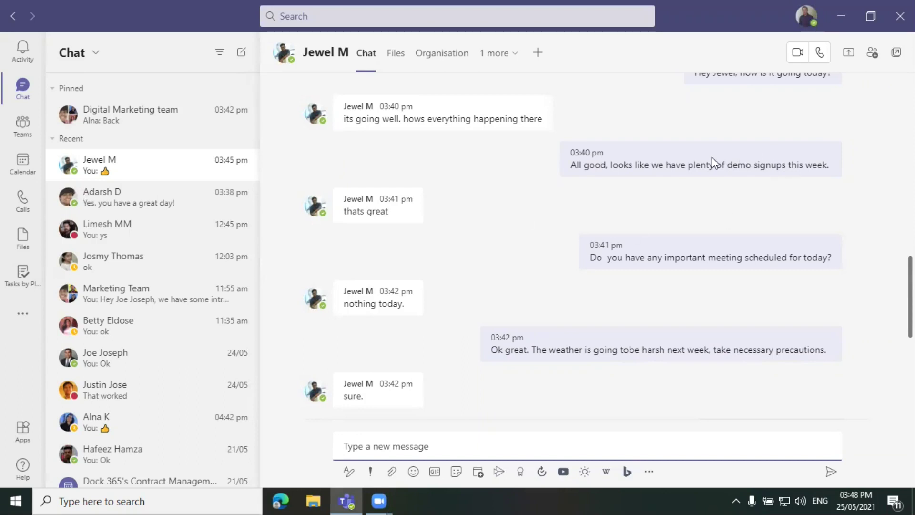
Pop out the open one-to-one chat into its own window, move it clear of the chat list and view its earlier messages.
mouse_move(711, 156)
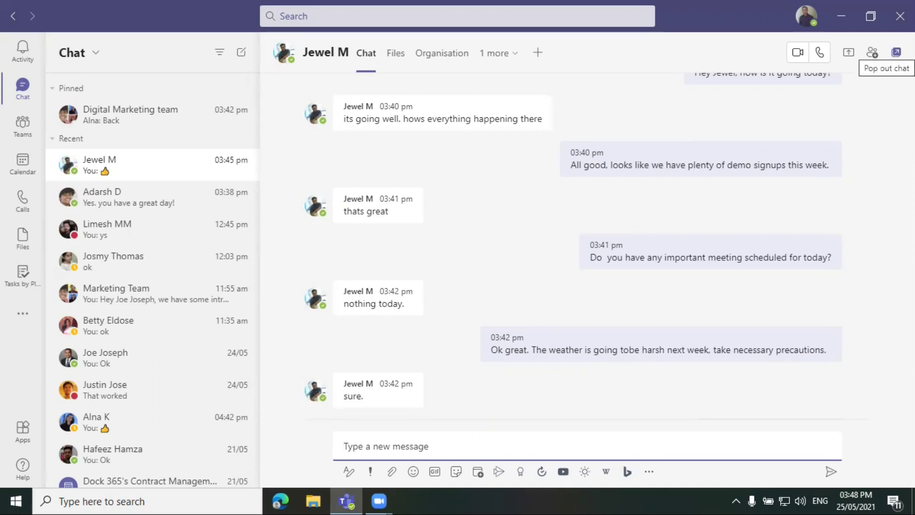
click(896, 52)
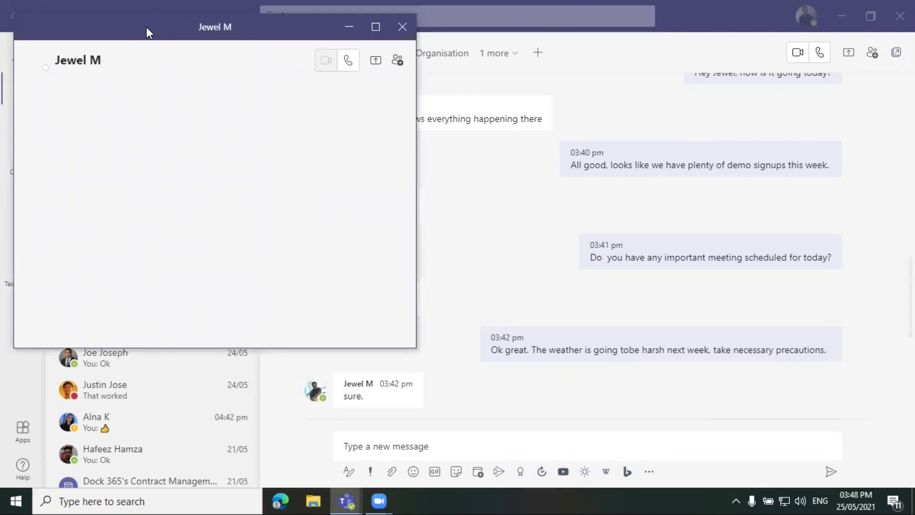
drag(147, 27, 630, 90)
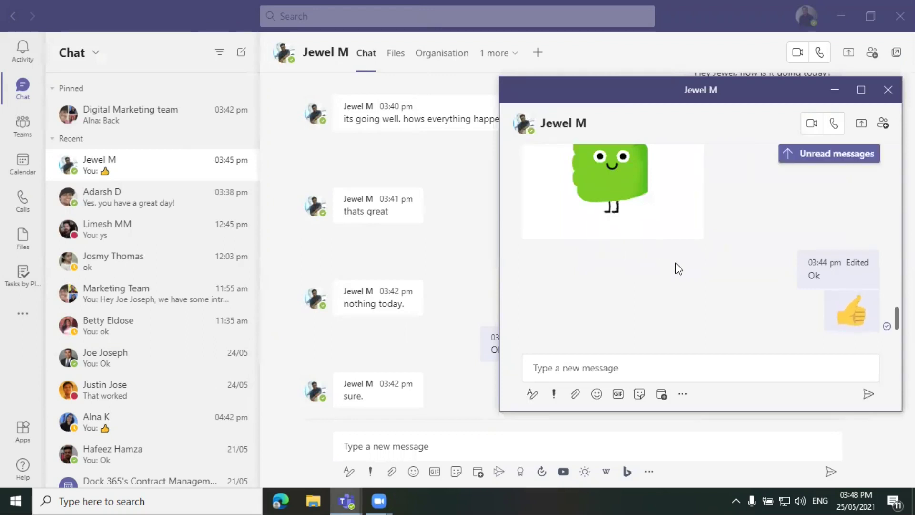
scroll(677, 268, up, 2)
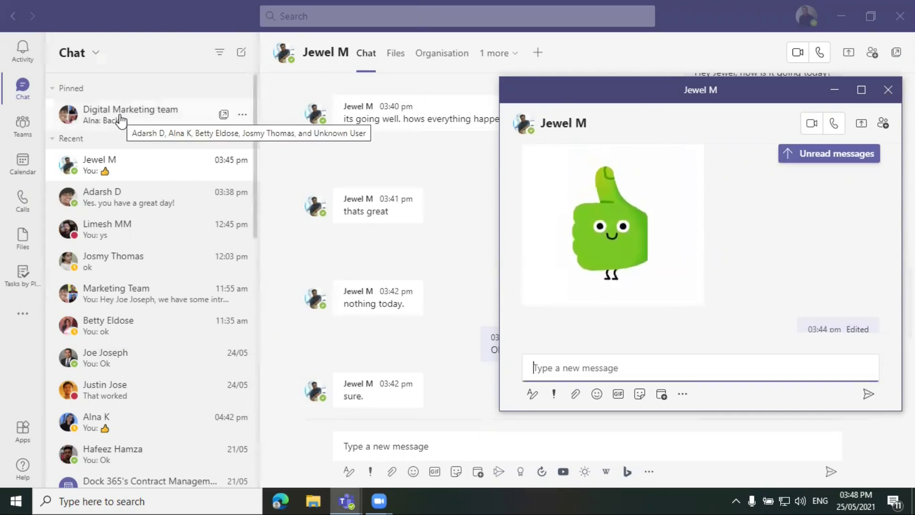
Show the second recent chat in the main window, then switch the main window to the calendar.
click(120, 205)
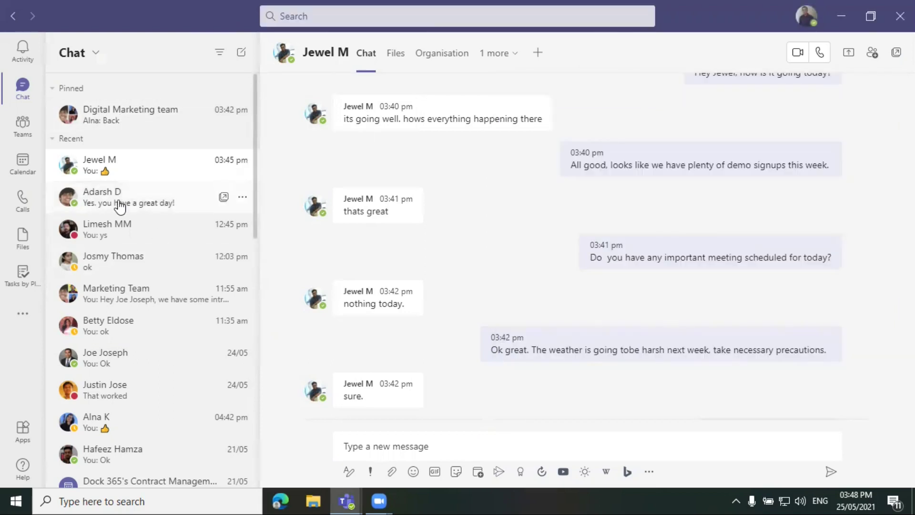
click(120, 206)
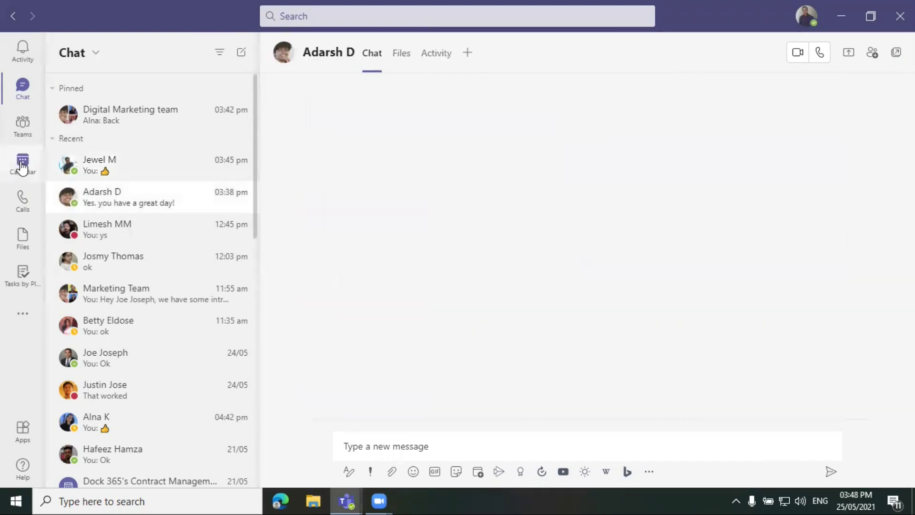
click(21, 166)
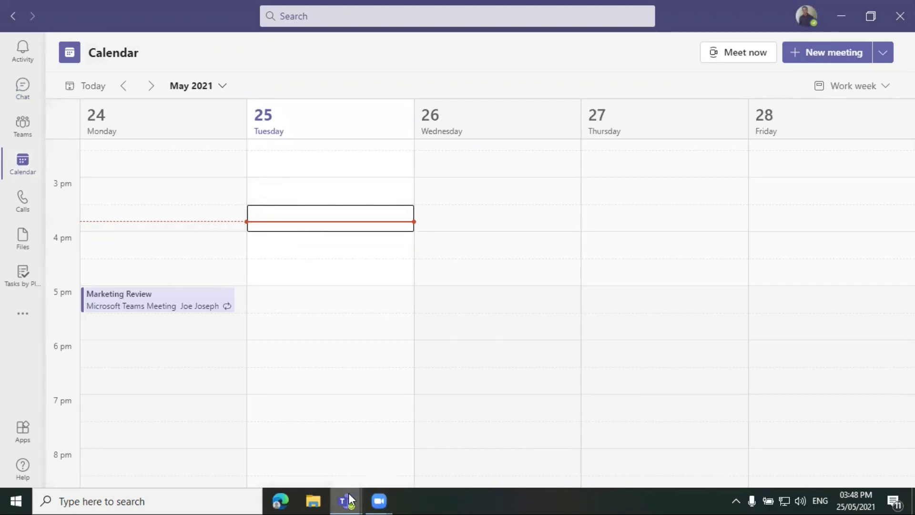
Bring the popped-out chat in front of the calendar, reposition it, read its earlier messages and close it.
mouse_move(353, 498)
click(407, 441)
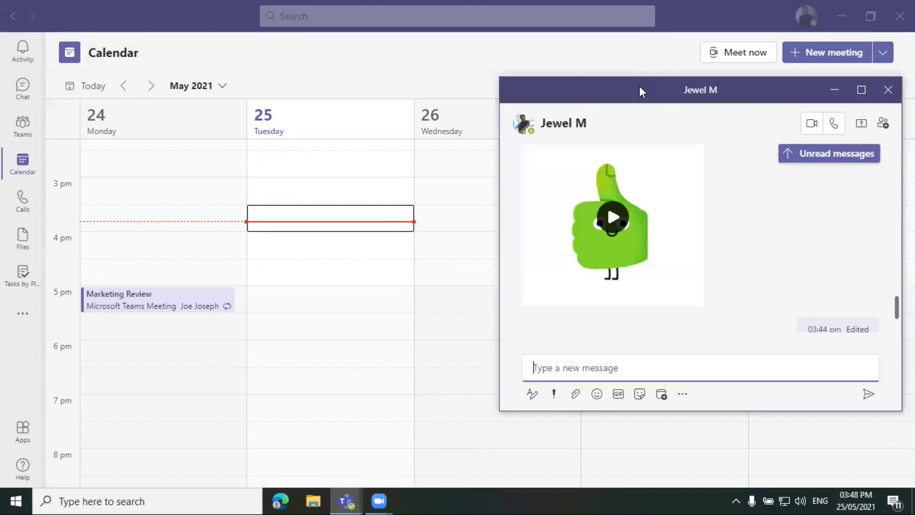
drag(635, 86, 479, 76)
scroll(561, 219, up, 3)
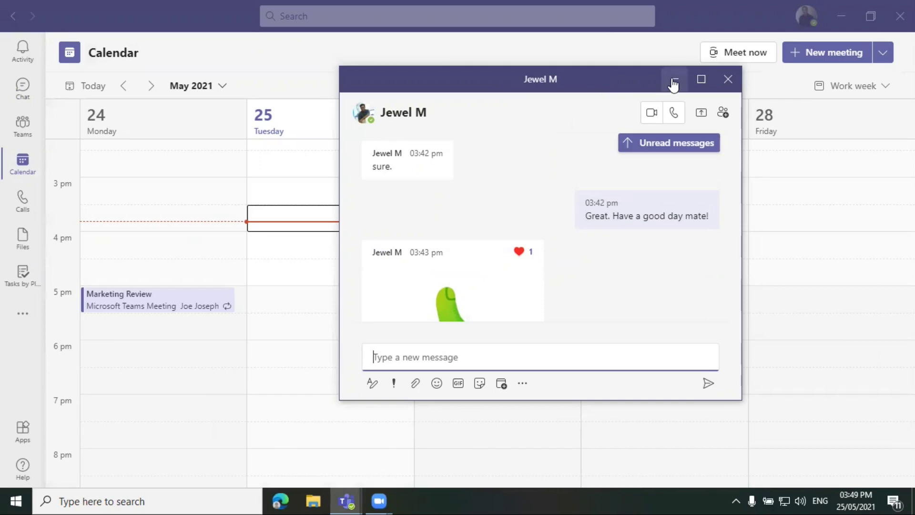
click(729, 80)
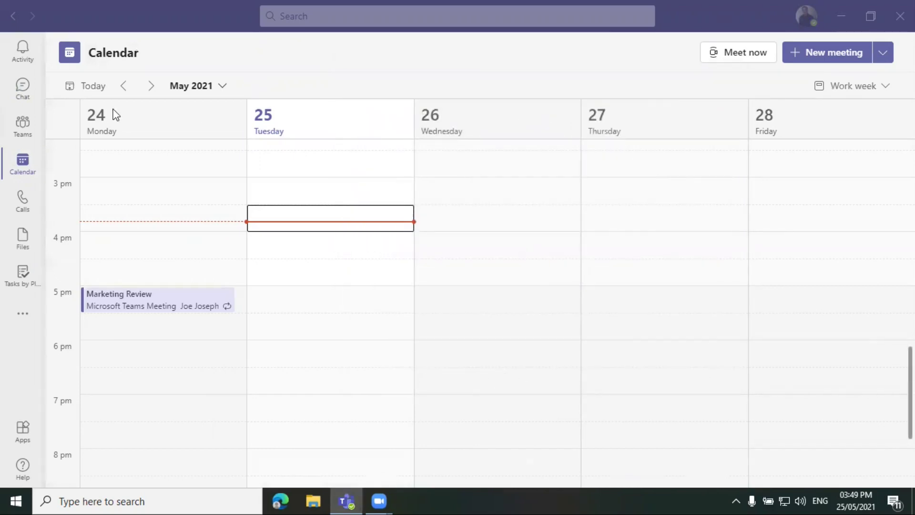
Return to the chat list, pop out the second recent chat directly from its entry, then move and close its window.
click(23, 90)
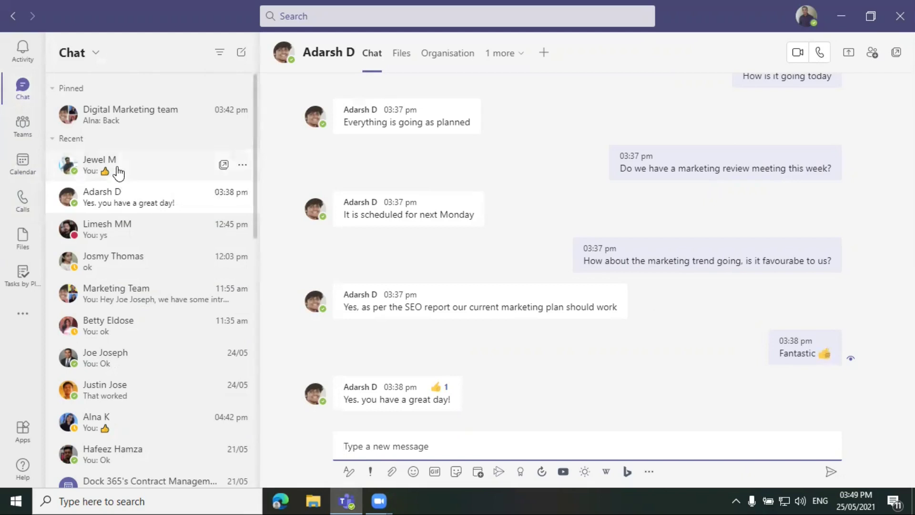
click(118, 171)
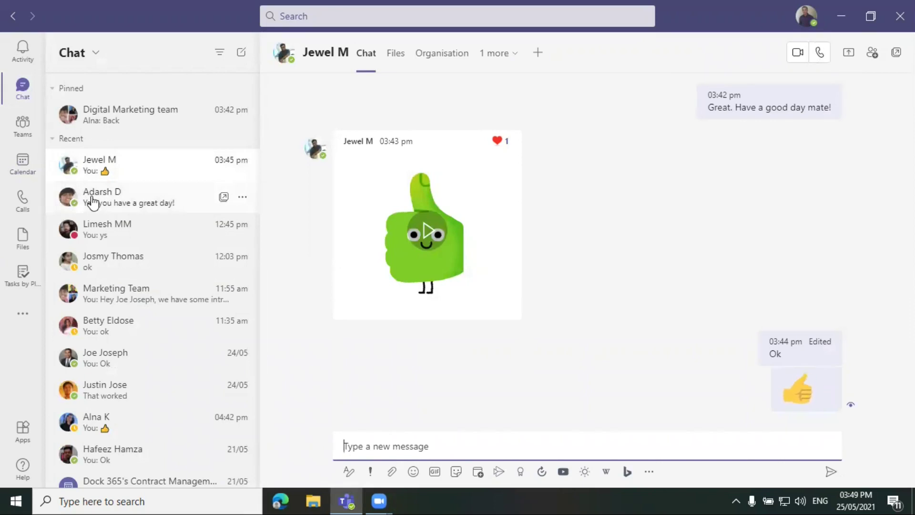
double_click(122, 197)
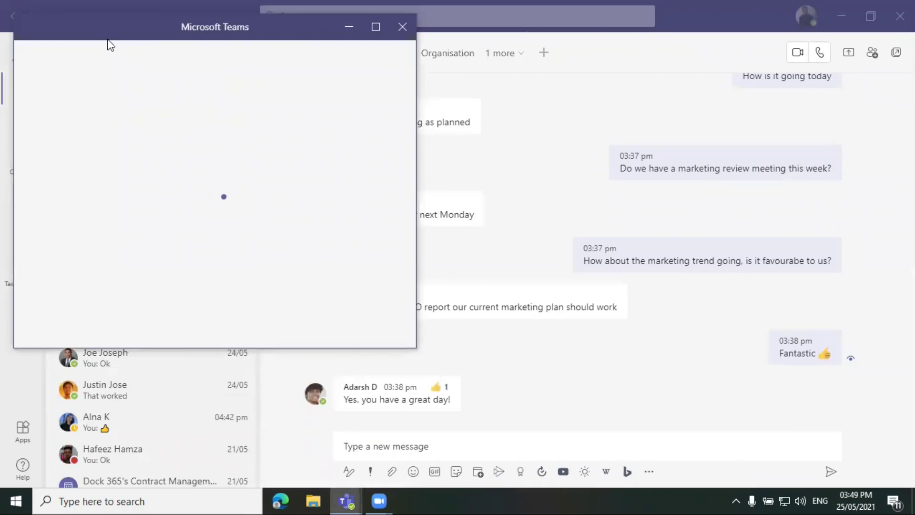
drag(116, 29, 428, 76)
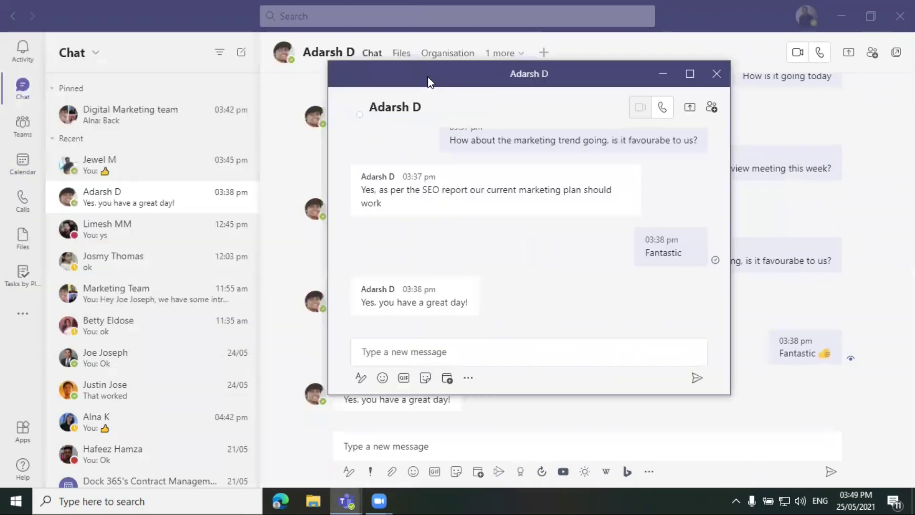
click(717, 74)
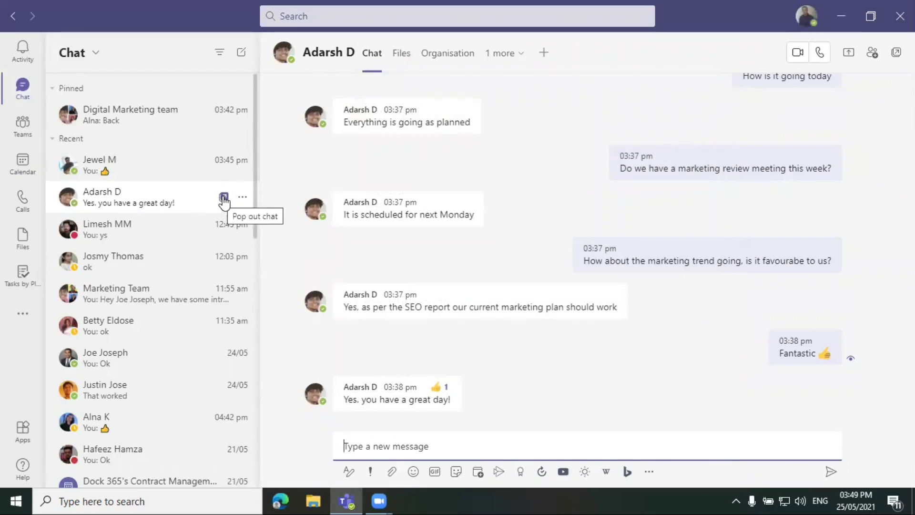
Pop out the second recent chat with the pop-out option on its list entry, then move and close the new window.
click(224, 198)
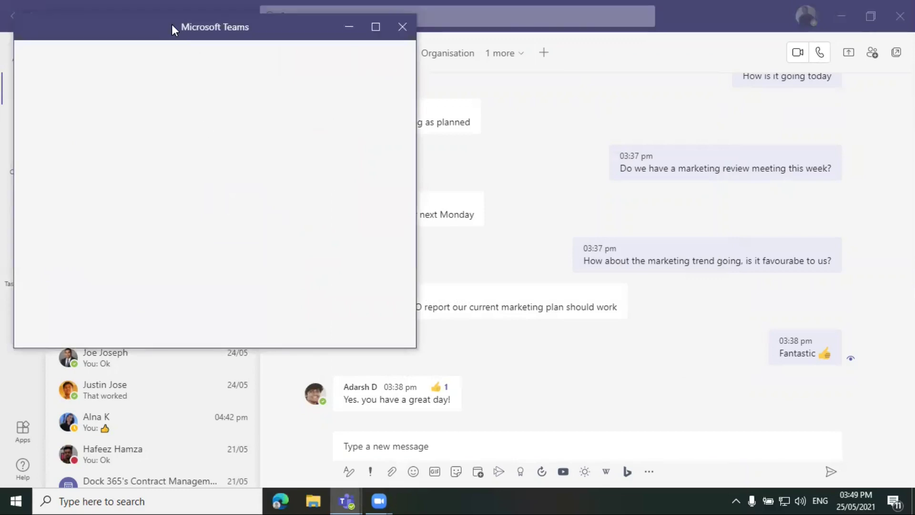
drag(174, 27, 417, 68)
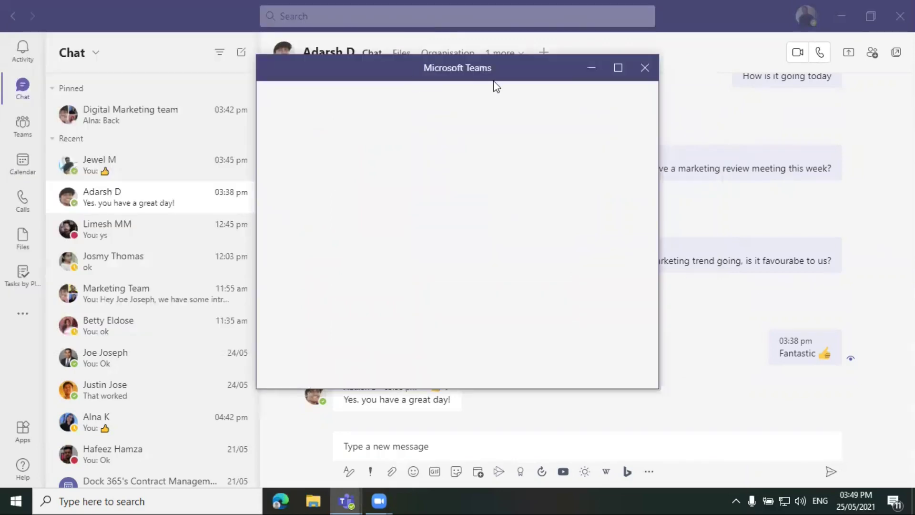
click(645, 68)
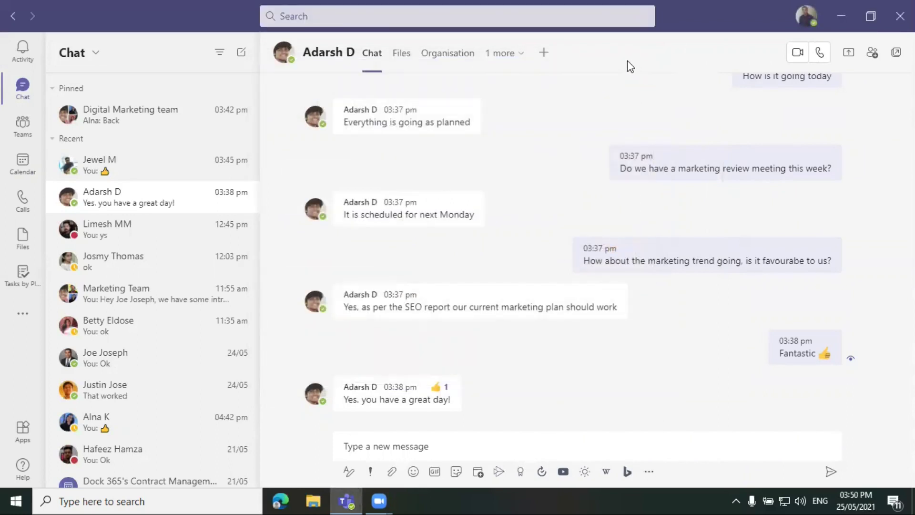
Pop out the second recent chat from the contact picture in its header, dismiss the contact card and bring the new window forward.
click(286, 54)
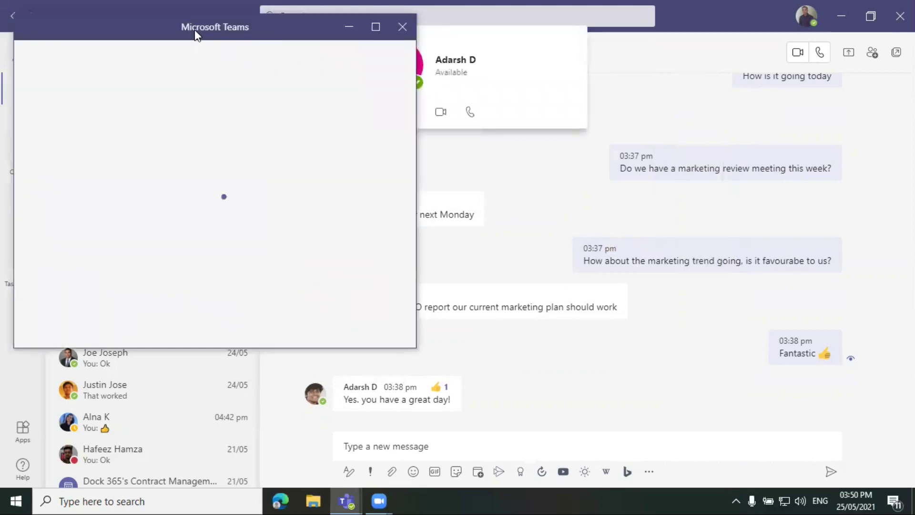
drag(195, 29, 566, 96)
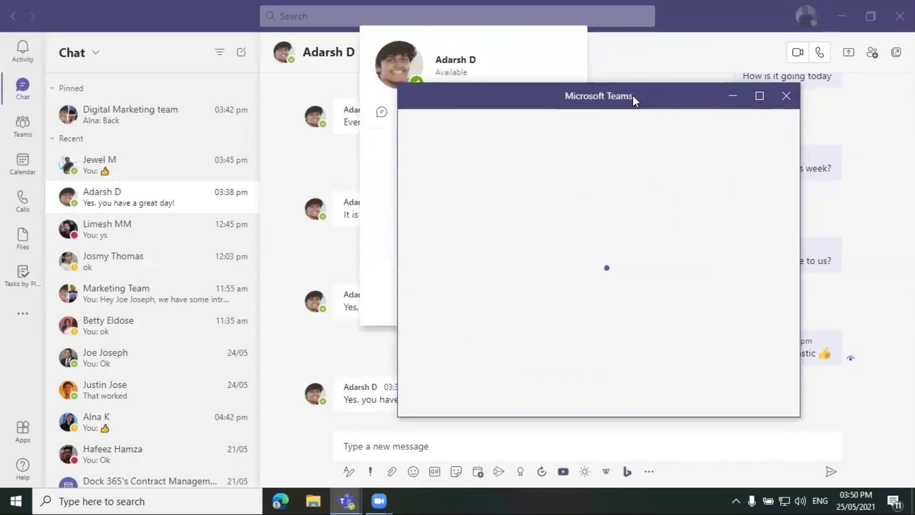
drag(637, 96, 693, 136)
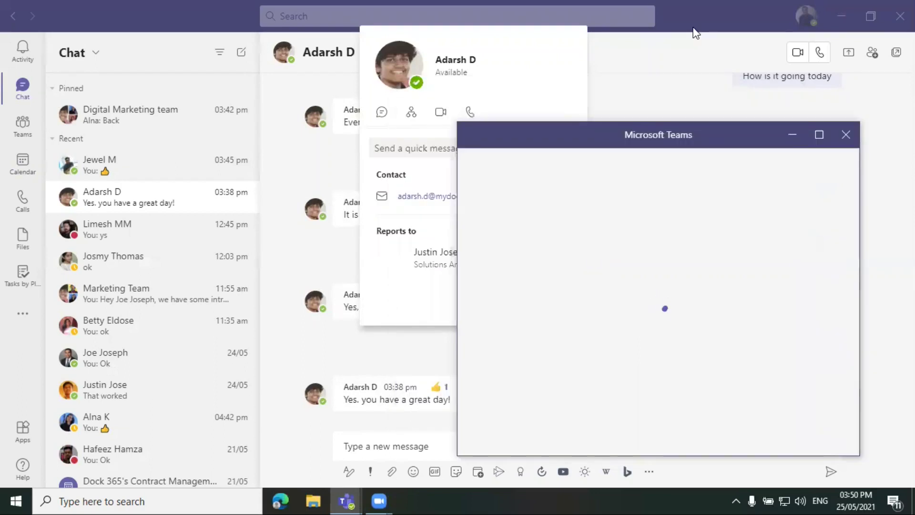
click(649, 79)
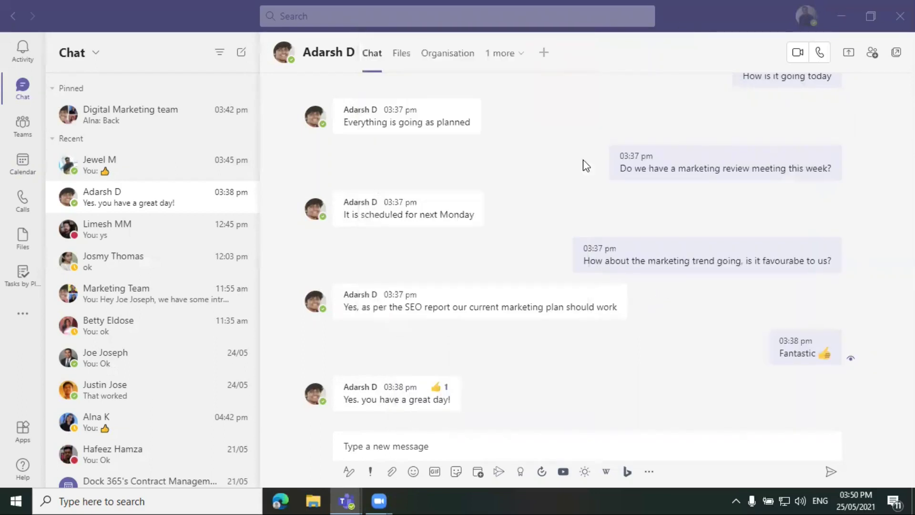
mouse_move(353, 500)
click(382, 437)
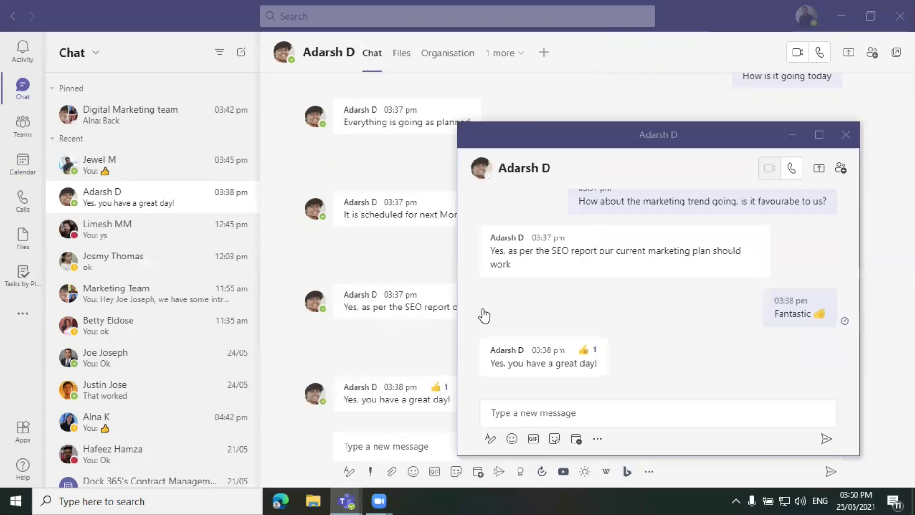
Reposition the popped-out chat window over the main chat, invoking pop-out again for the same conversation.
drag(608, 132, 582, 93)
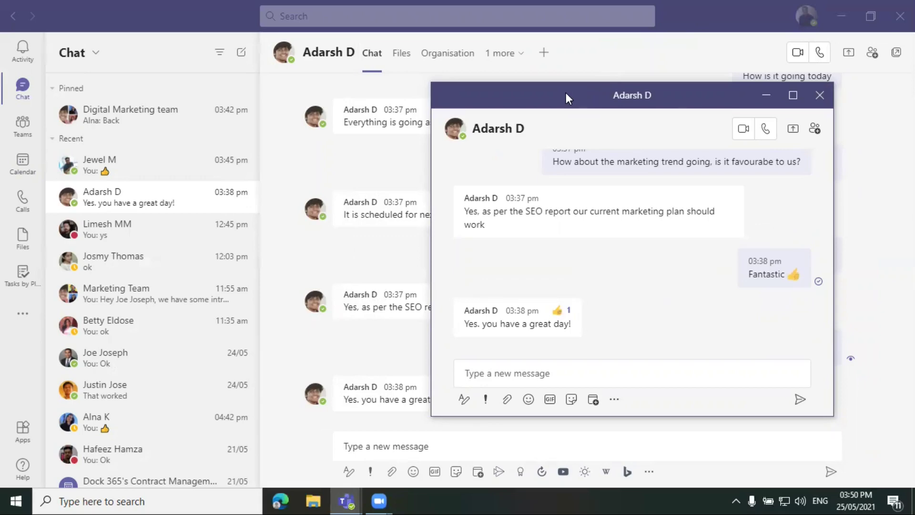
drag(566, 95, 539, 93)
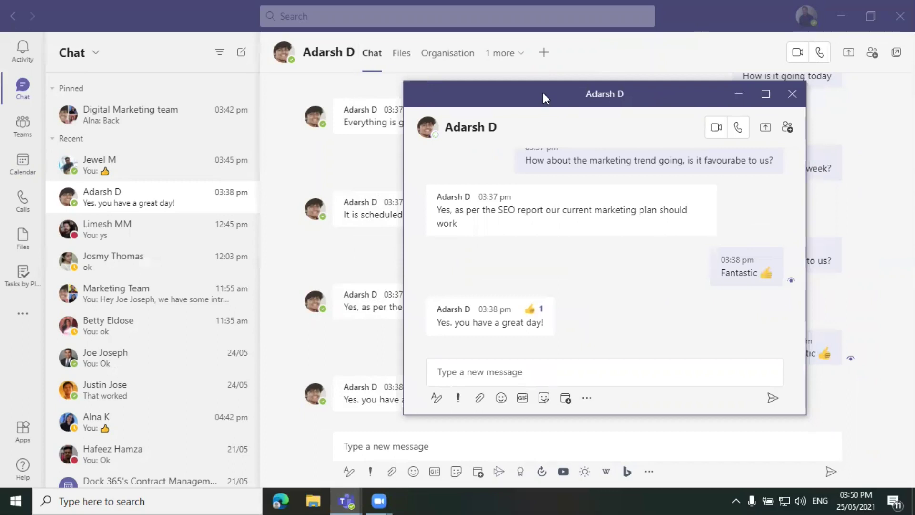
drag(543, 92, 524, 88)
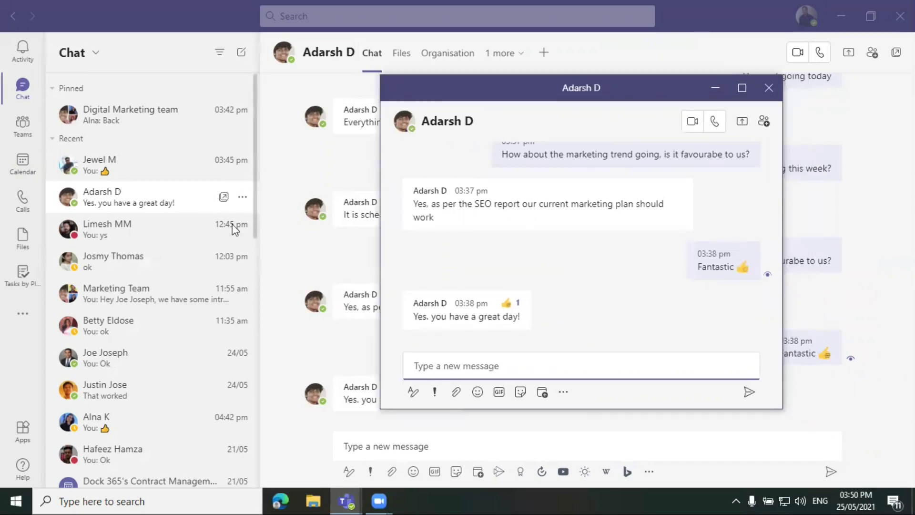
click(222, 197)
drag(432, 86, 484, 85)
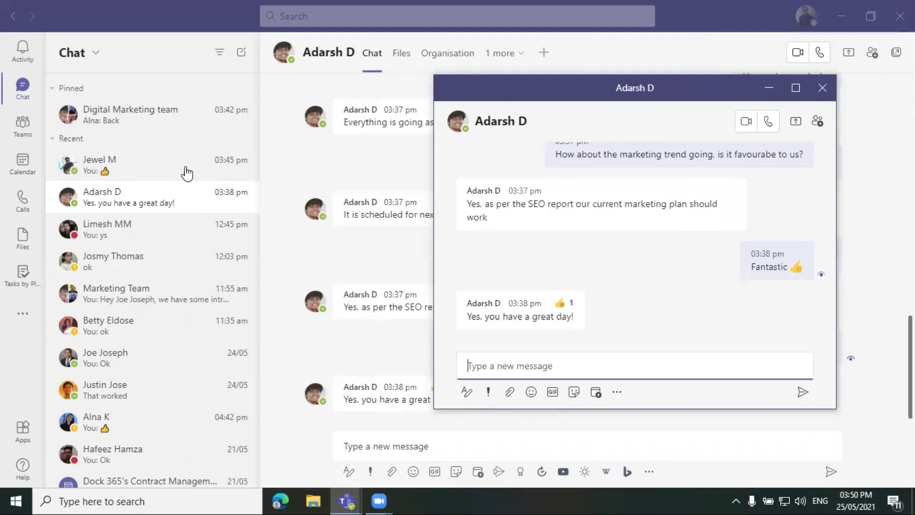
Pop out the first recent chat too, bring the other popped-out chat forward and place it beside the new window.
mouse_move(186, 165)
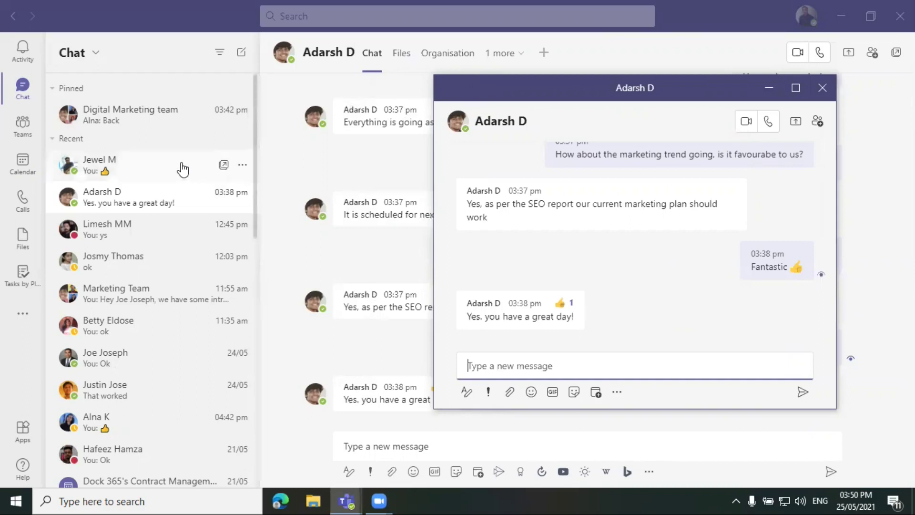
click(223, 167)
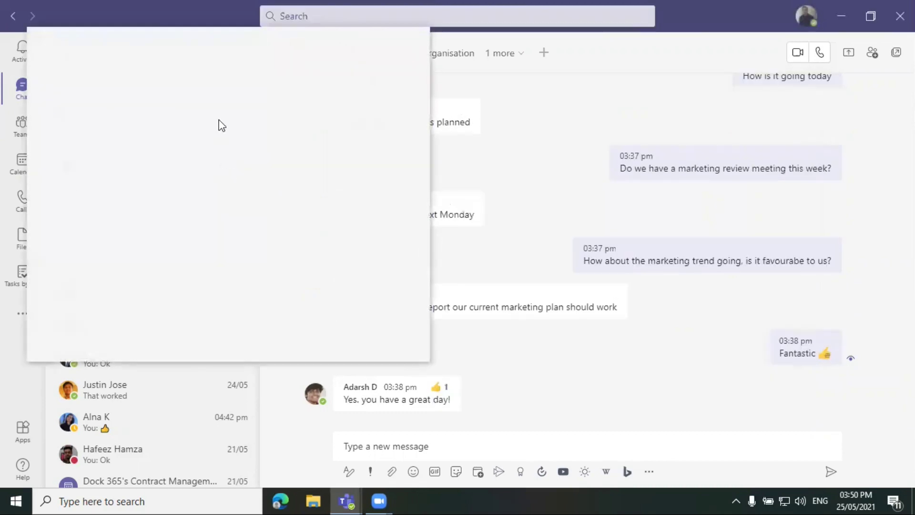
mouse_move(347, 498)
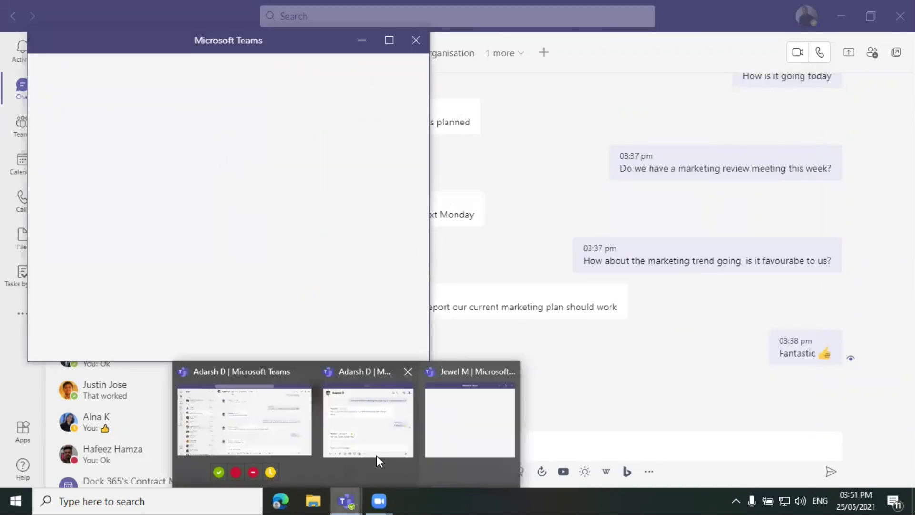
click(377, 456)
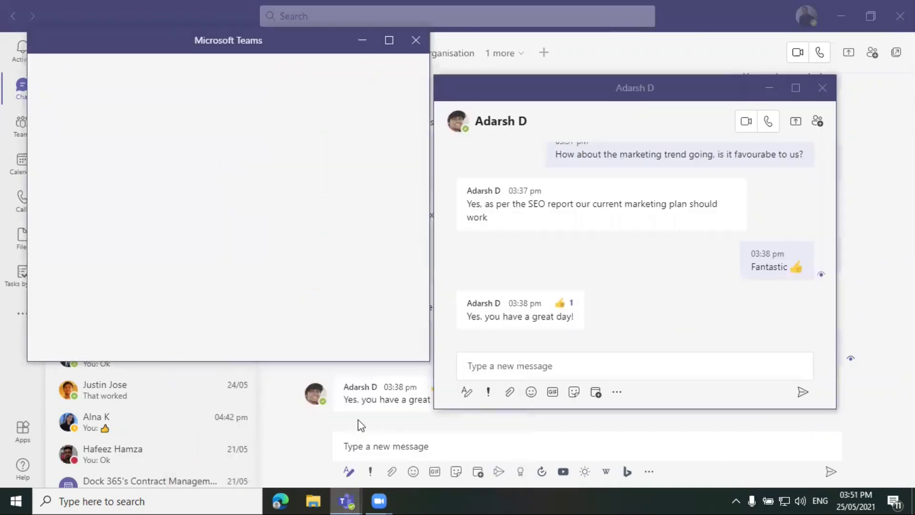
click(555, 86)
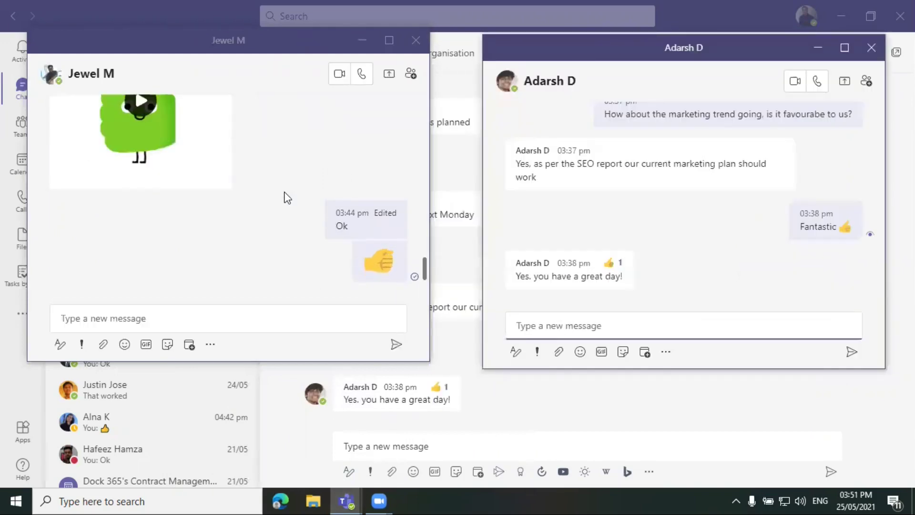
Show the earlier thumbs-up image in the newly popped-out chat and arrange both chat windows so neither covers the other.
scroll(286, 198, up, 5)
scroll(282, 157, up, 2)
scroll(273, 95, down, 2)
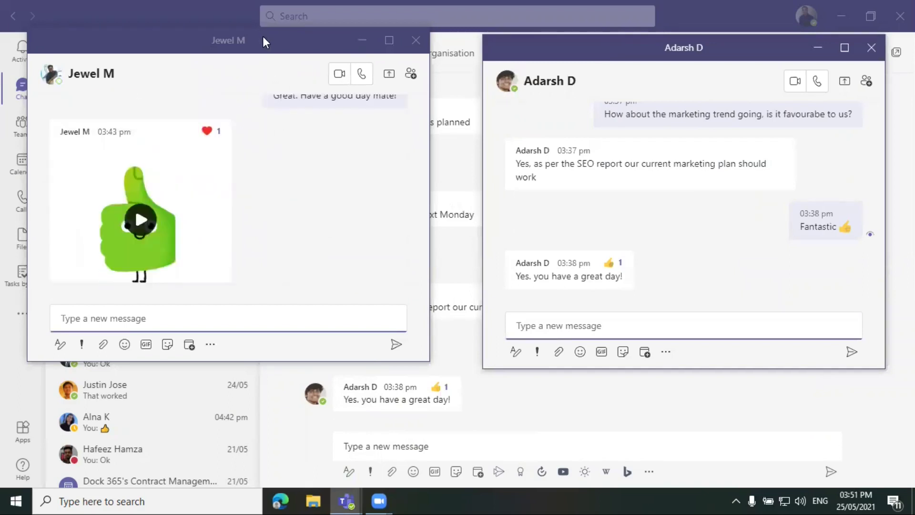
drag(273, 43, 294, 60)
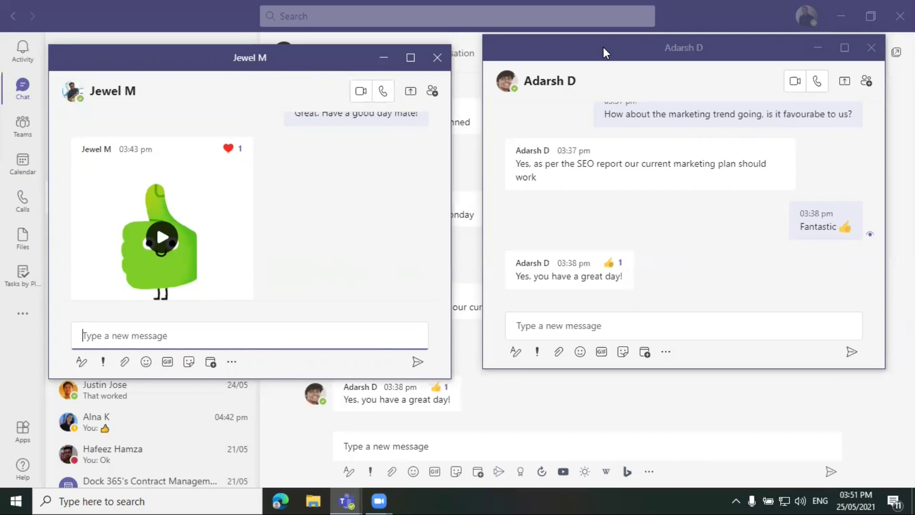
drag(603, 47, 623, 165)
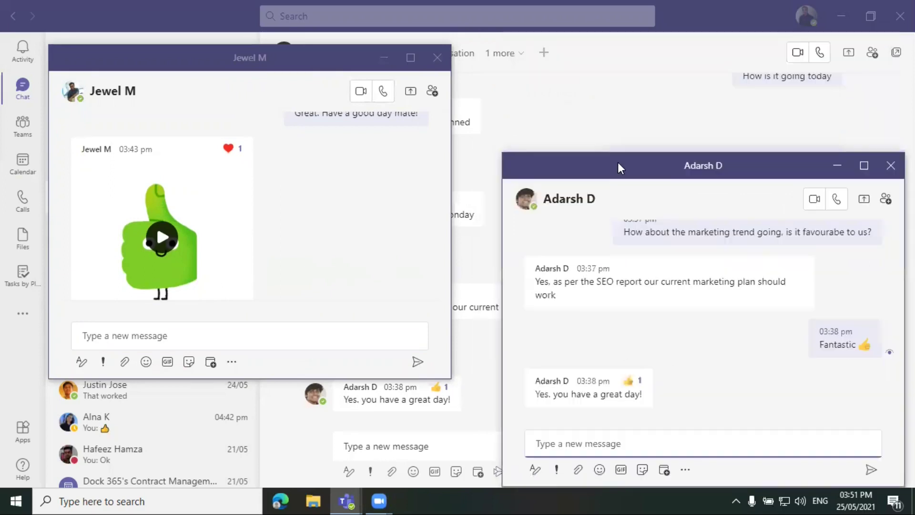
Maximize and minimize the second popped-out chat, and close the popped-out chat showing the thumbs-up image.
click(864, 167)
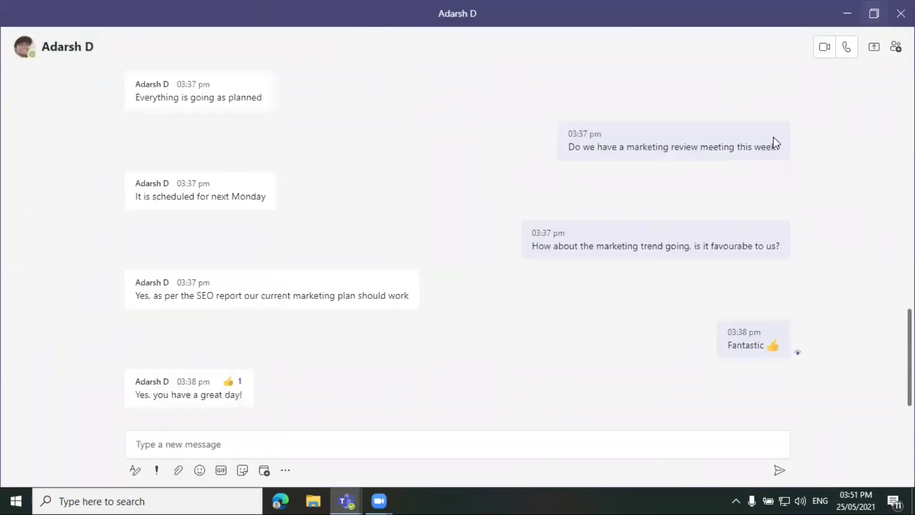
click(853, 13)
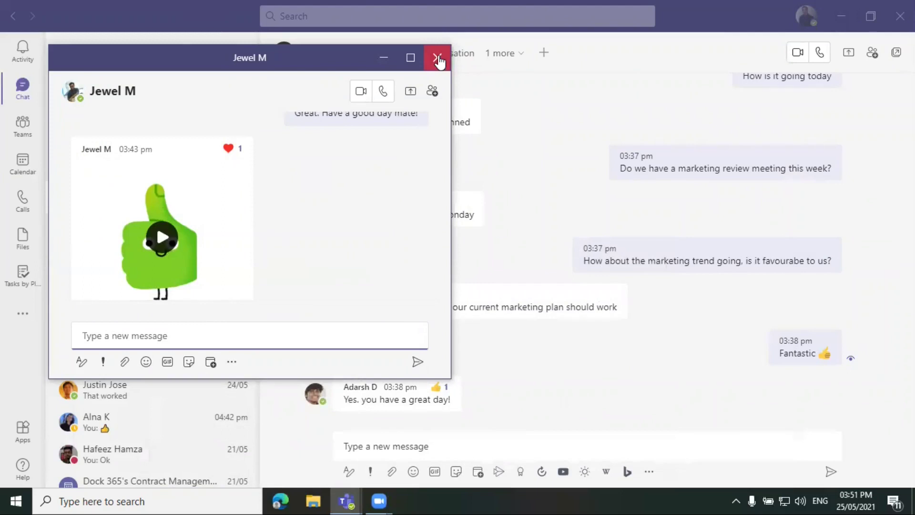
click(437, 58)
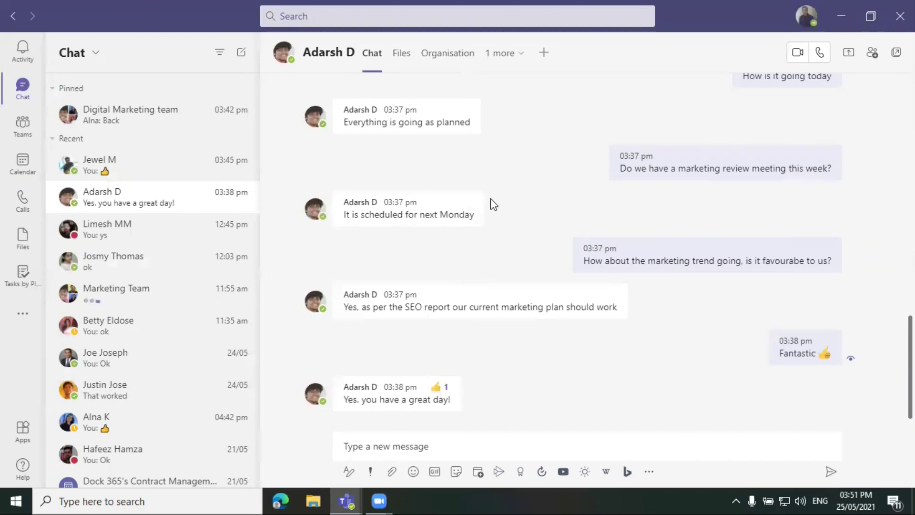
Pop out the Tasks by Planner and To Do app into its own window and move it over the open conversation.
mouse_move(221, 174)
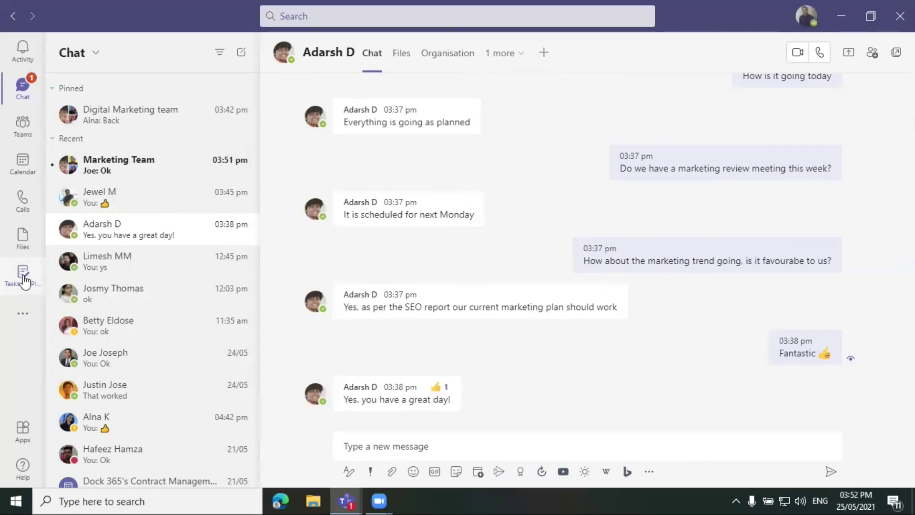
right_click(23, 274)
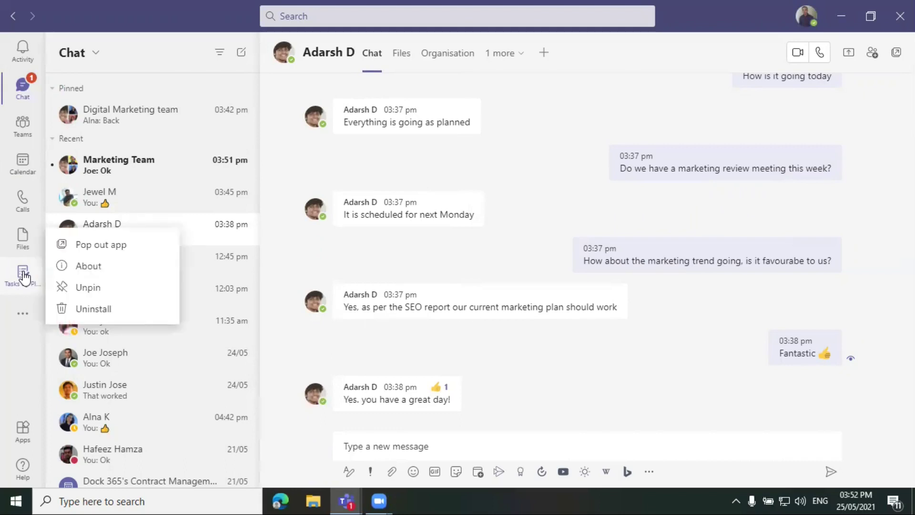
click(101, 245)
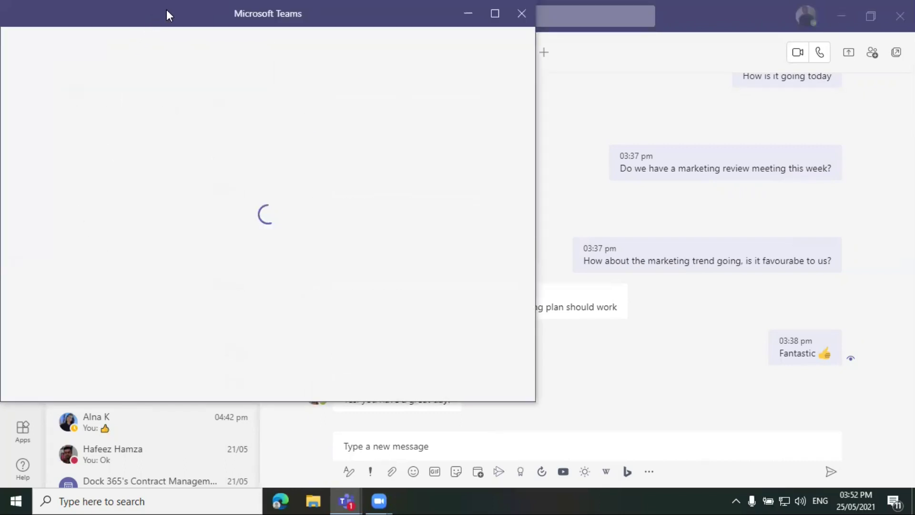
drag(167, 10, 300, 64)
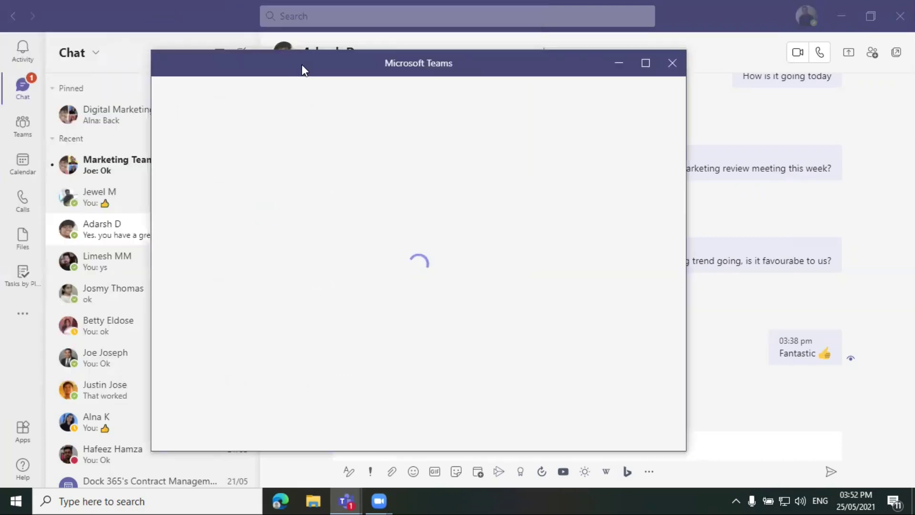
drag(312, 70, 436, 82)
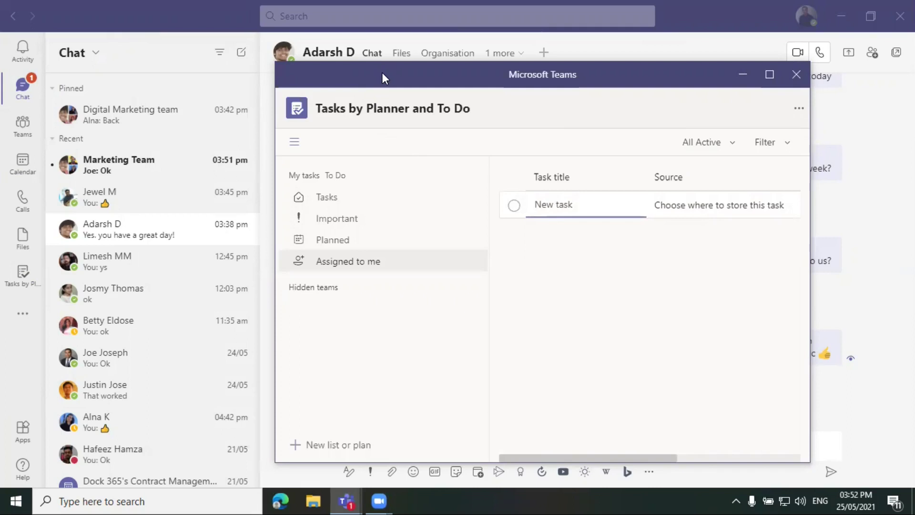
Fine-tune the position of the popped-out tasks app window over the main chat, and close it.
drag(382, 72, 386, 74)
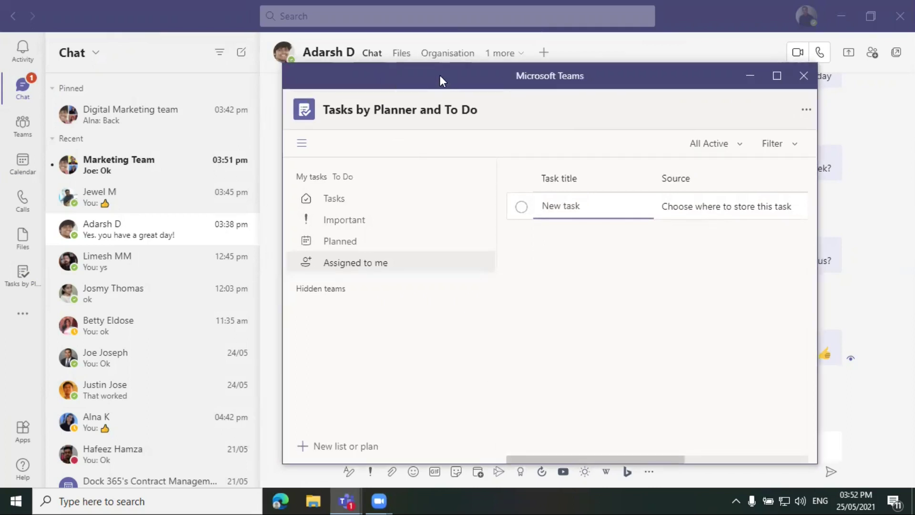
drag(440, 75, 416, 81)
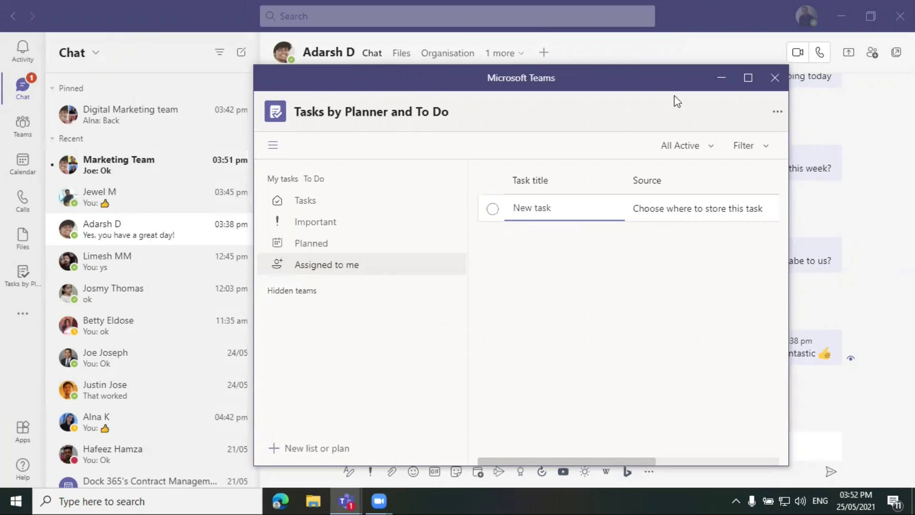
click(776, 81)
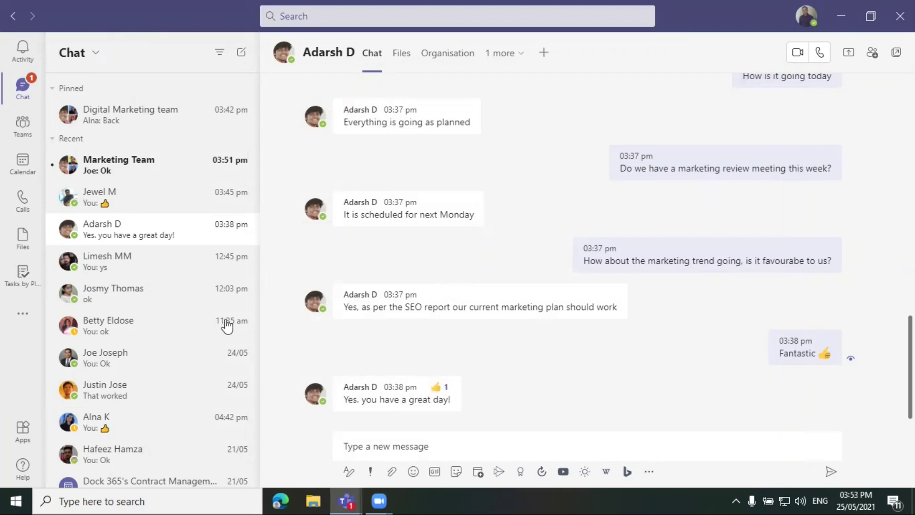
Open the SEO Tasks tab in the General channel of Digital Marketing Team Updates and pop it out into a separate window.
click(23, 125)
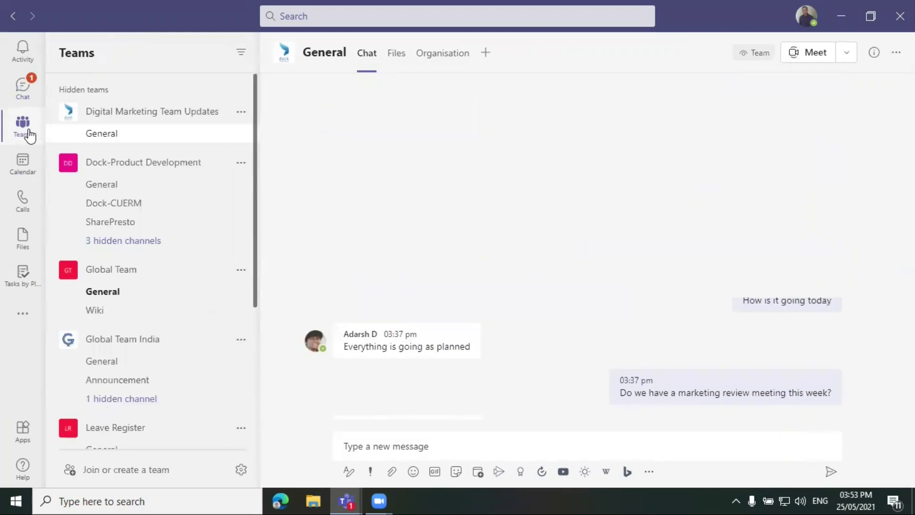
click(155, 117)
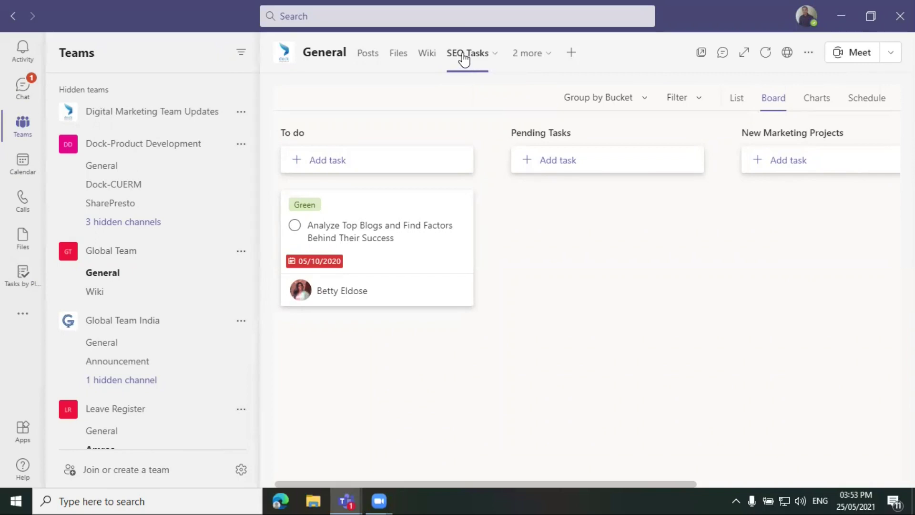
click(701, 53)
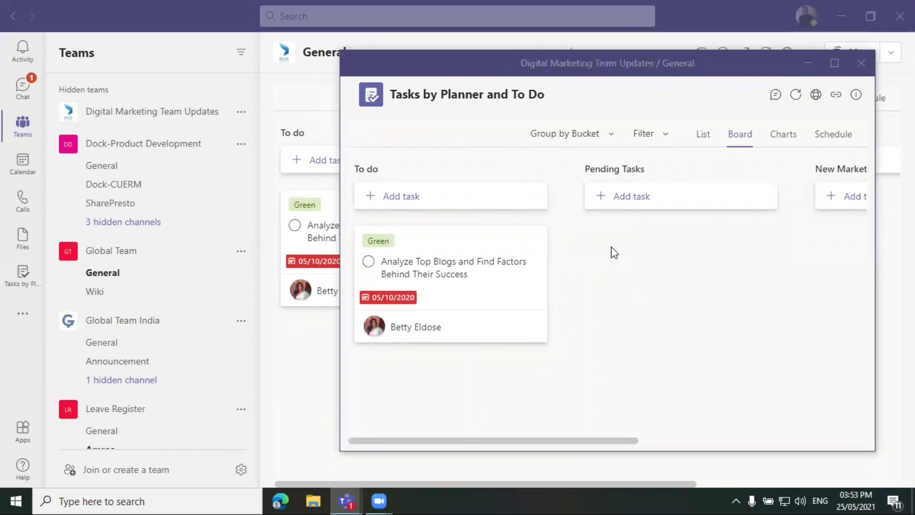
Open the second recent chat in the main window, and restore the minimized chat window to its smaller size near the upper area.
click(18, 88)
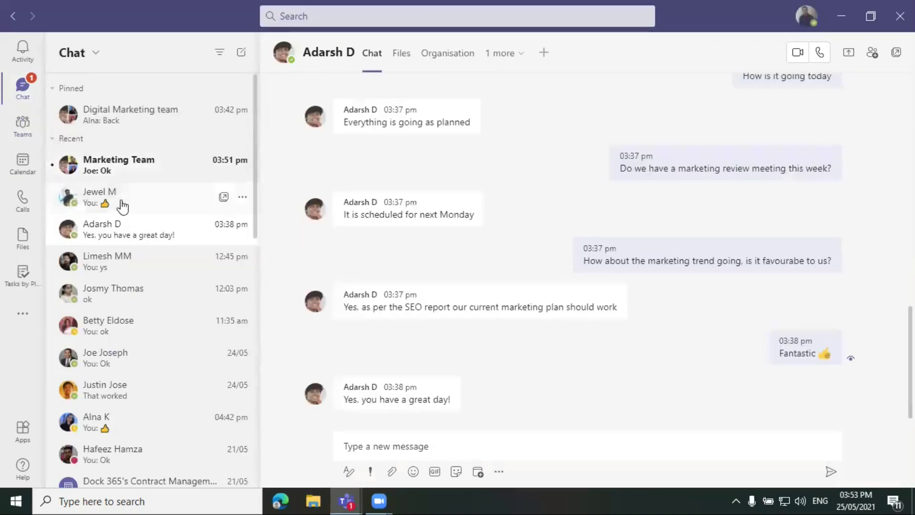
click(95, 186)
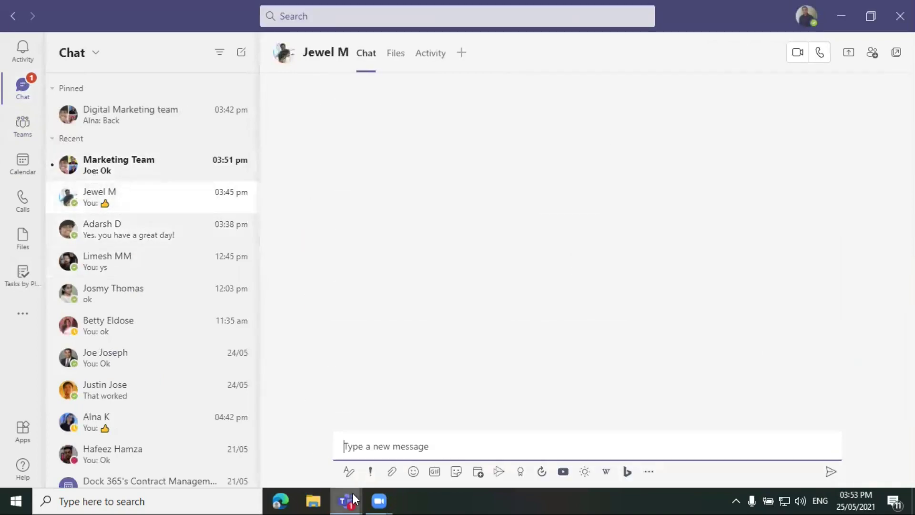
mouse_move(346, 500)
click(385, 422)
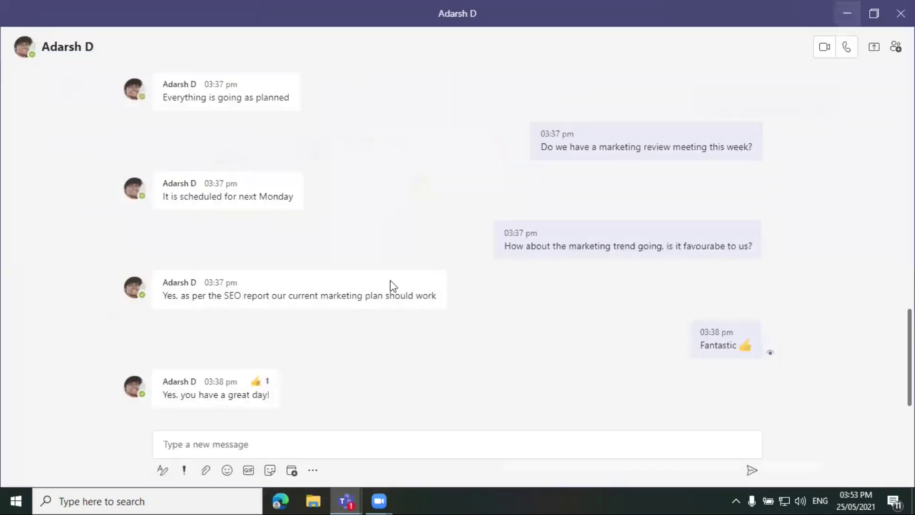
click(874, 13)
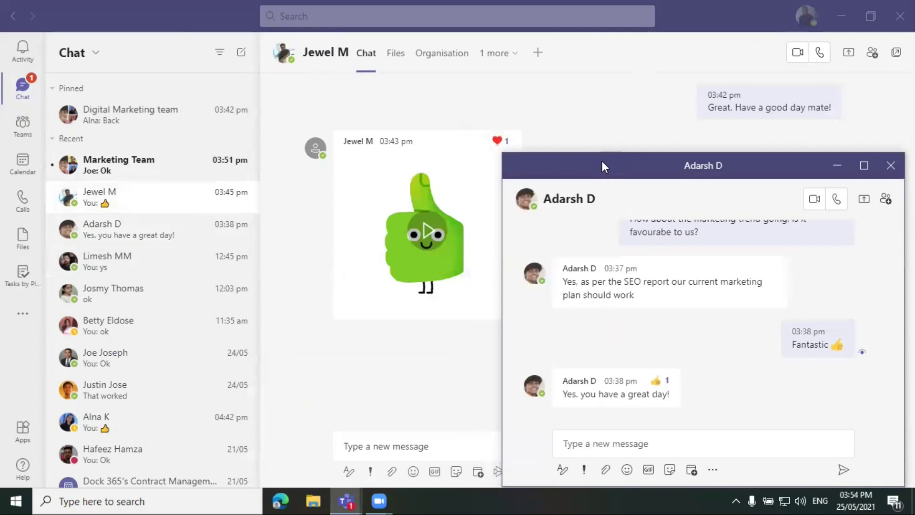
drag(601, 162, 283, 35)
Bring the popped-out SEO Tasks board forward and arrange it beside the popped-out chat so both can be used together.
mouse_move(348, 500)
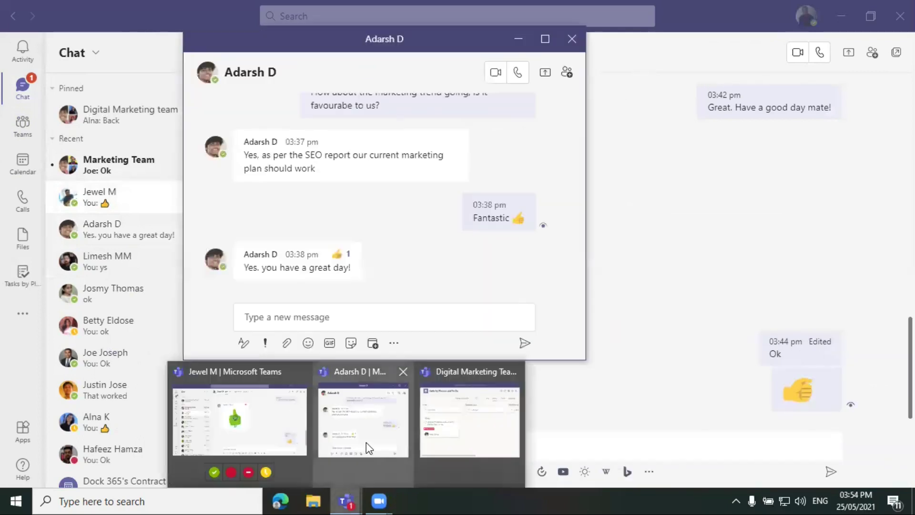
click(456, 420)
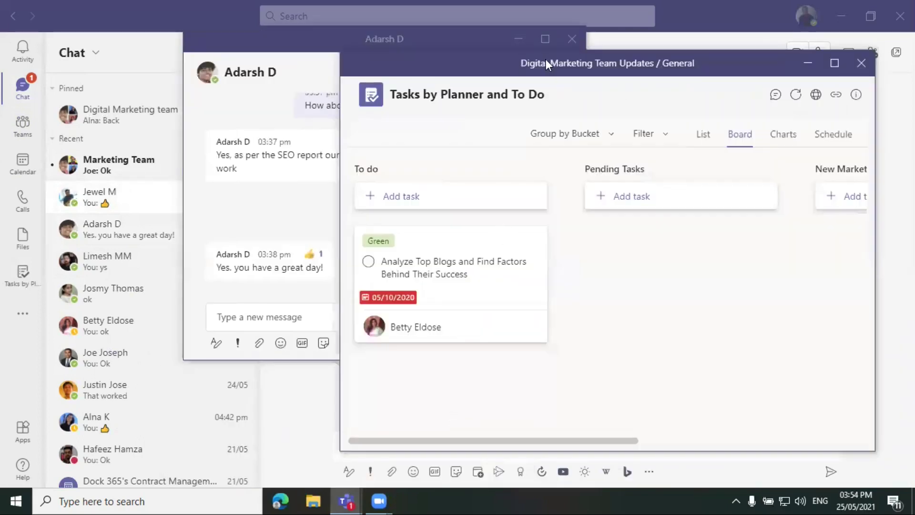
drag(539, 63, 544, 110)
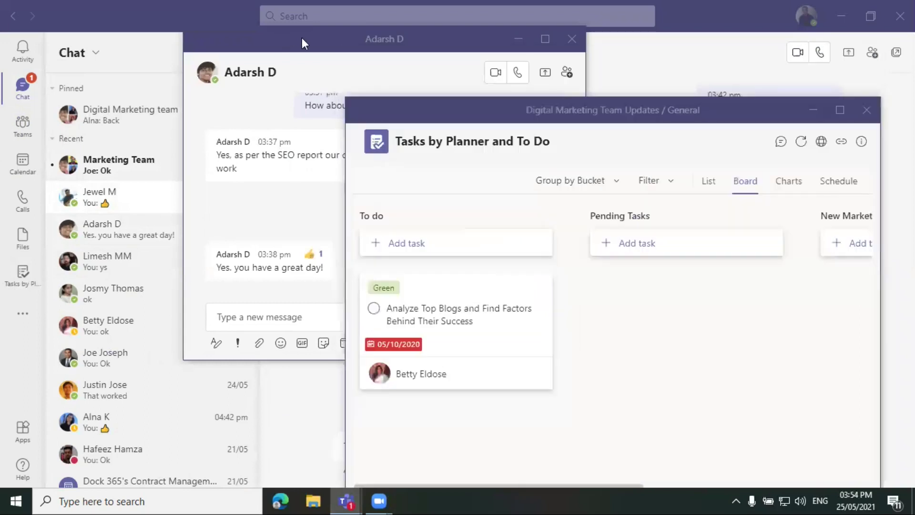
click(298, 38)
drag(297, 38, 163, 29)
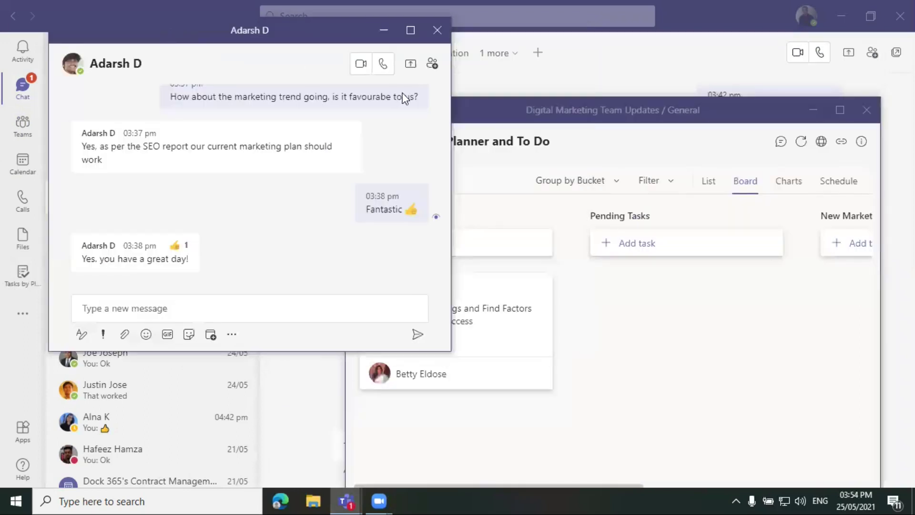
click(509, 115)
drag(514, 111, 531, 74)
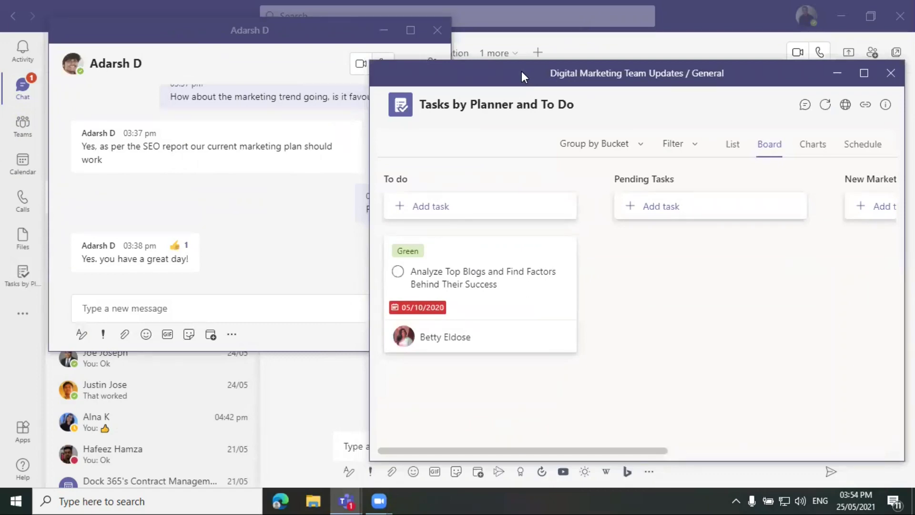
click(562, 104)
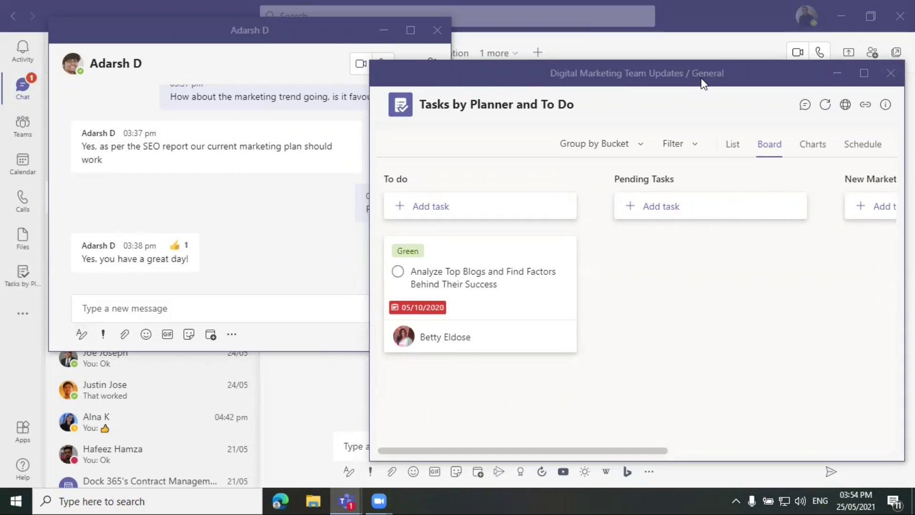
Shift the popped-out task board over the chat window, and close both popped-out windows.
drag(714, 74, 582, 70)
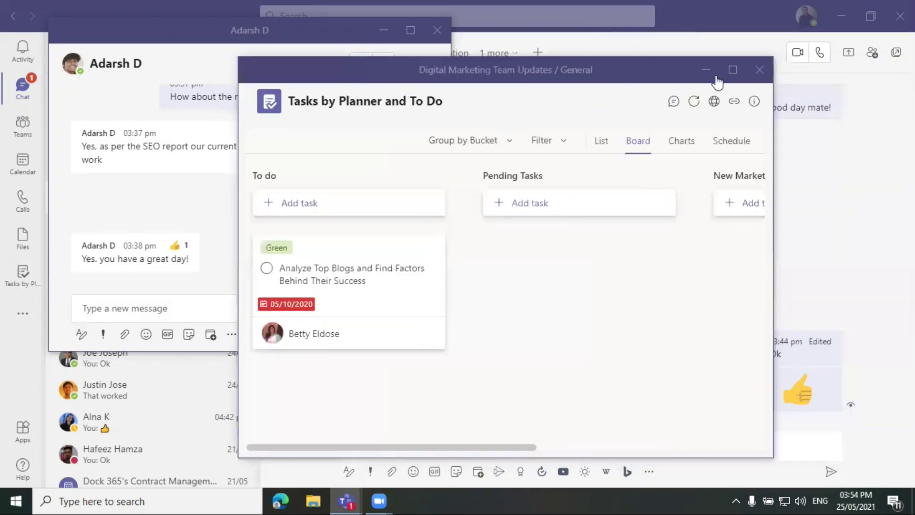
click(759, 69)
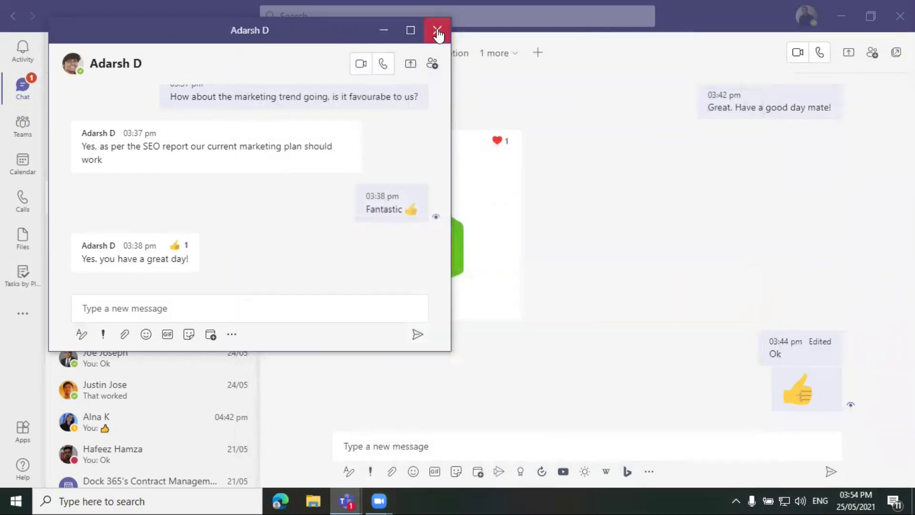
click(438, 31)
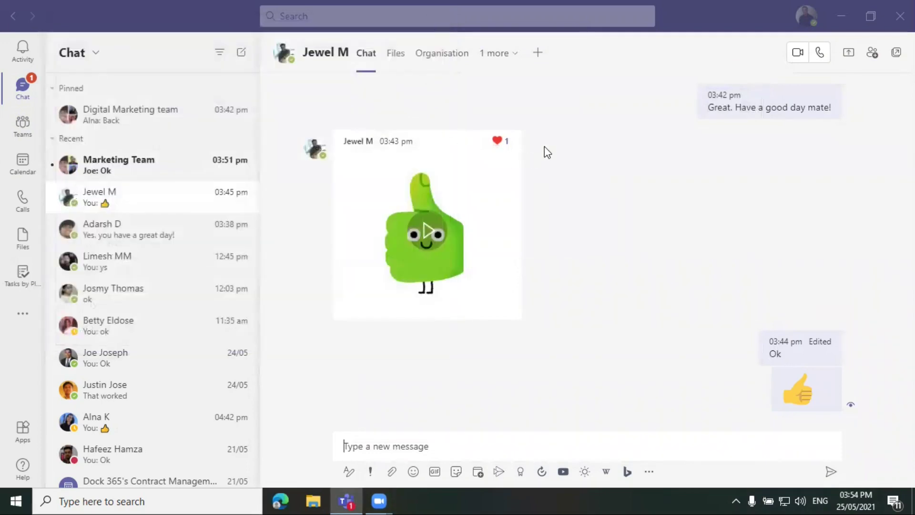
Use the /pop command with a contact's first name to pop out that person's chat, and place its window over the main chat.
scroll(545, 147, up, 3)
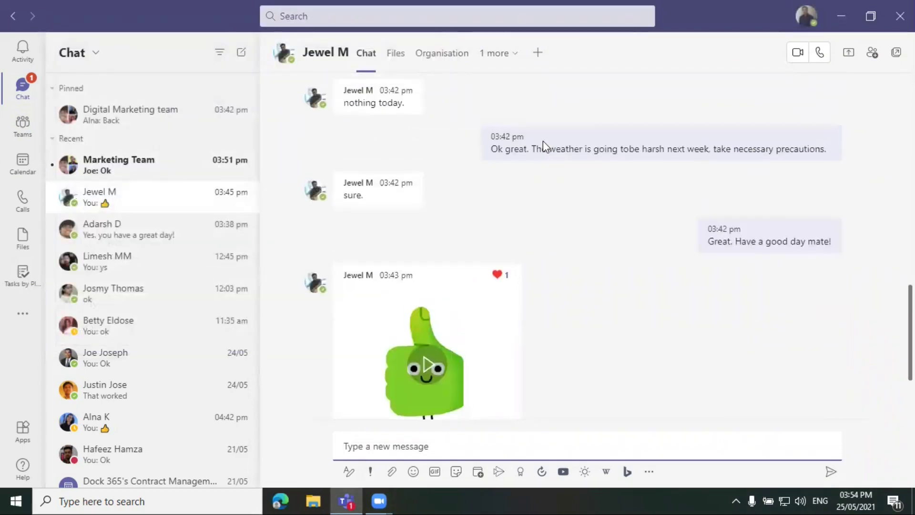
scroll(546, 147, up, 1)
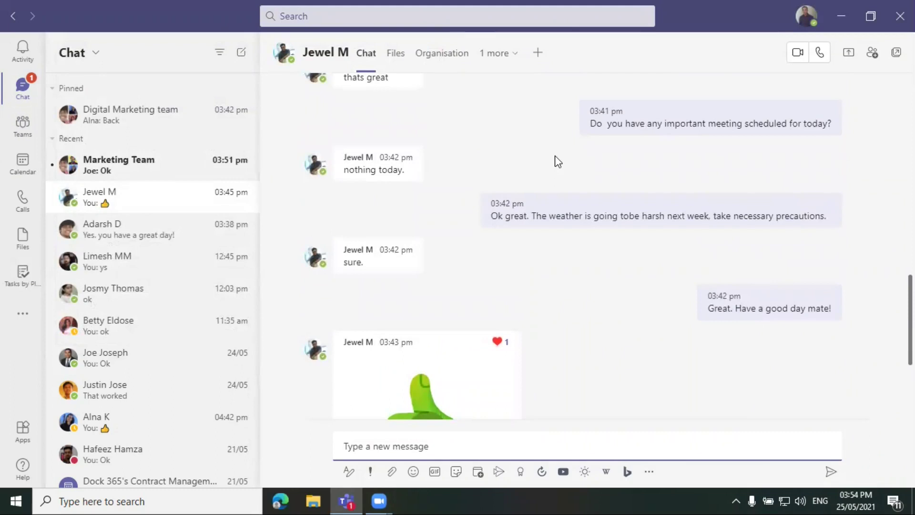
click(300, 23)
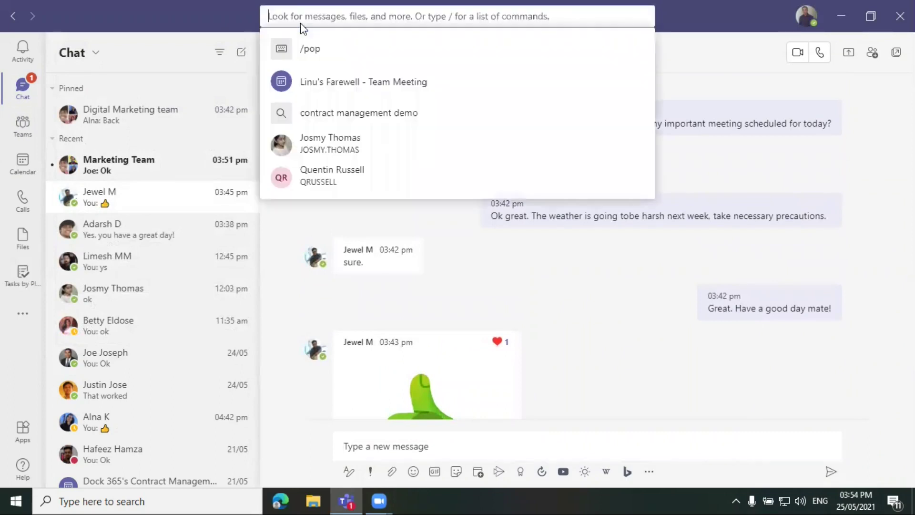
click(324, 54)
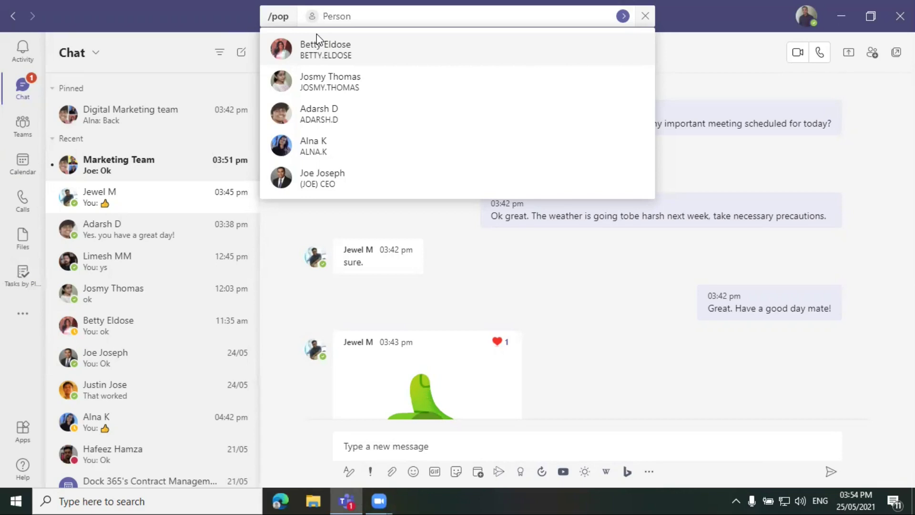
text(Justin)
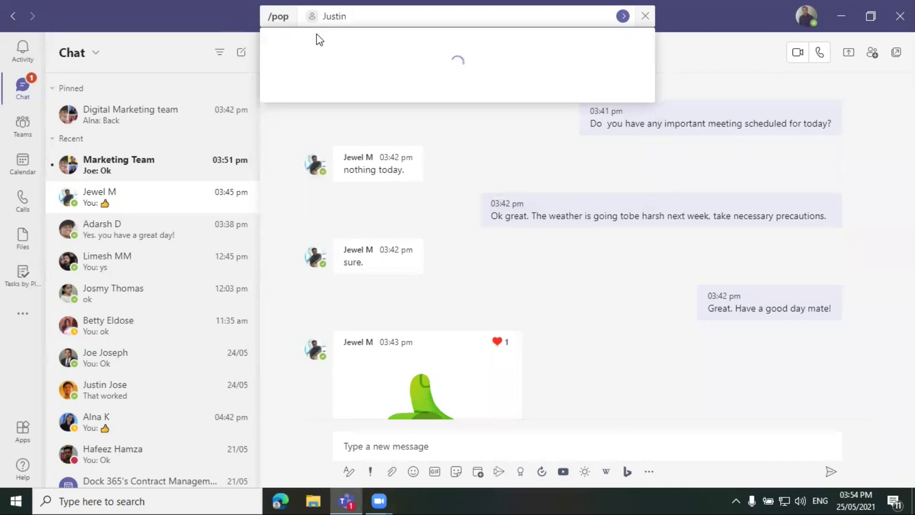
click(355, 55)
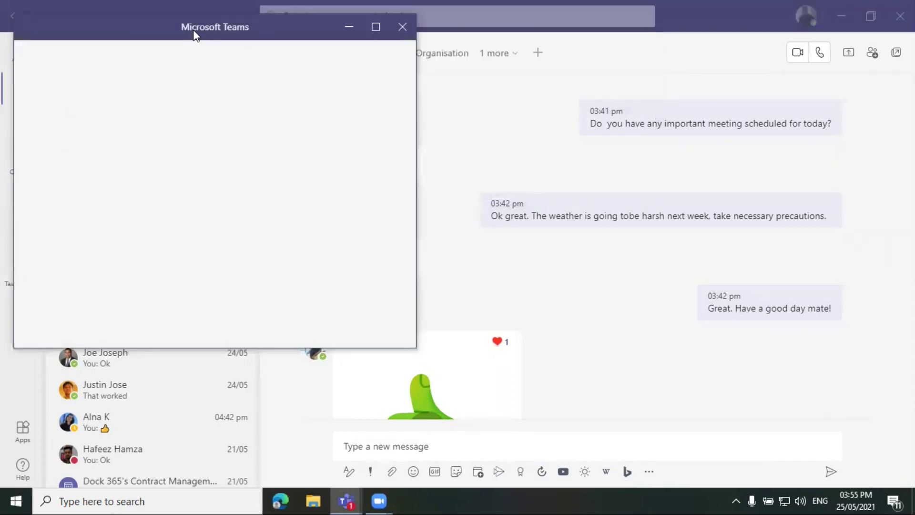
drag(201, 27, 445, 76)
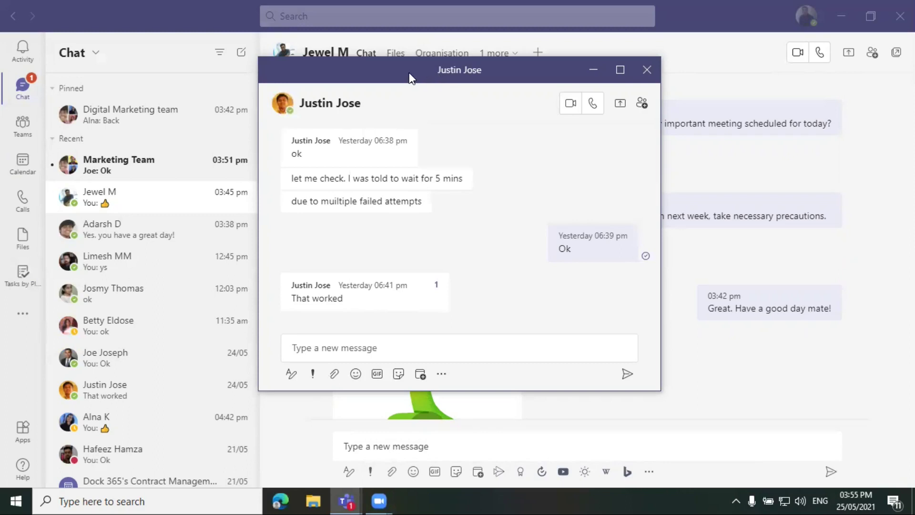
drag(409, 73, 508, 70)
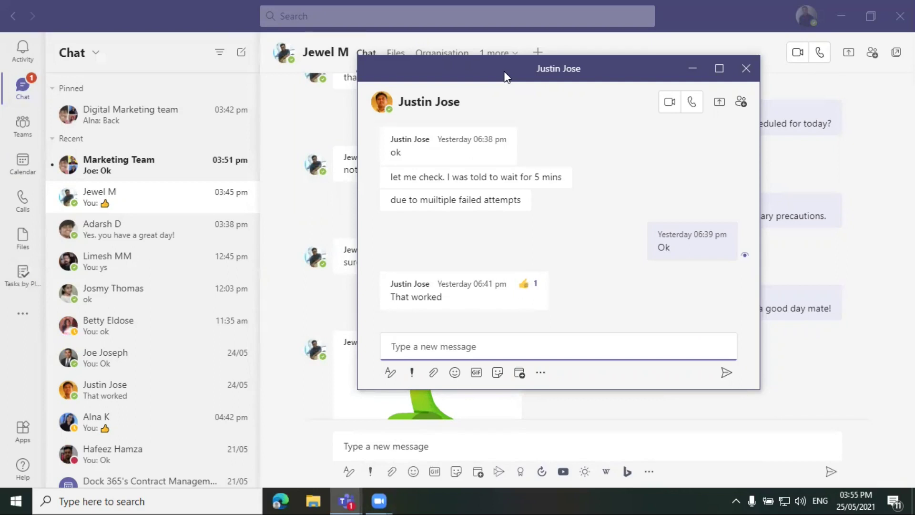
Close the popped-out chat window and display the calendar's work week of 19 to 23 April 2021.
click(752, 69)
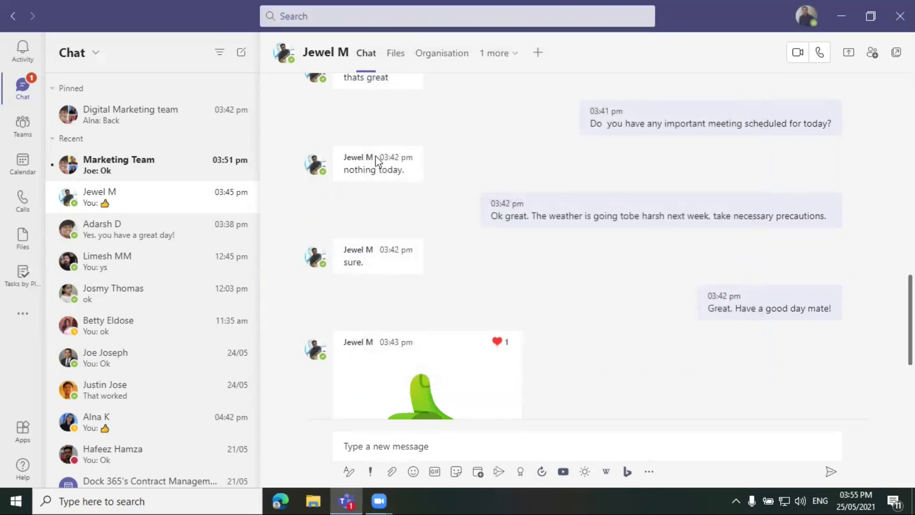
click(22, 164)
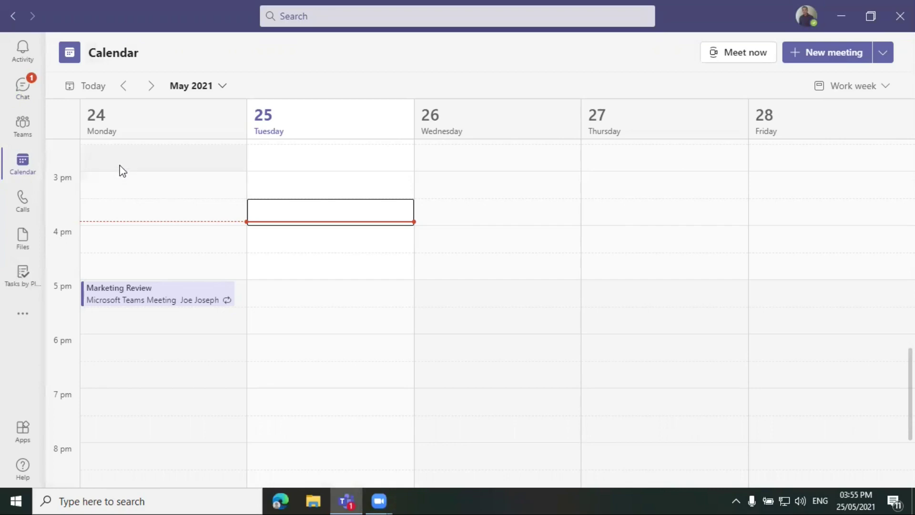
click(124, 87)
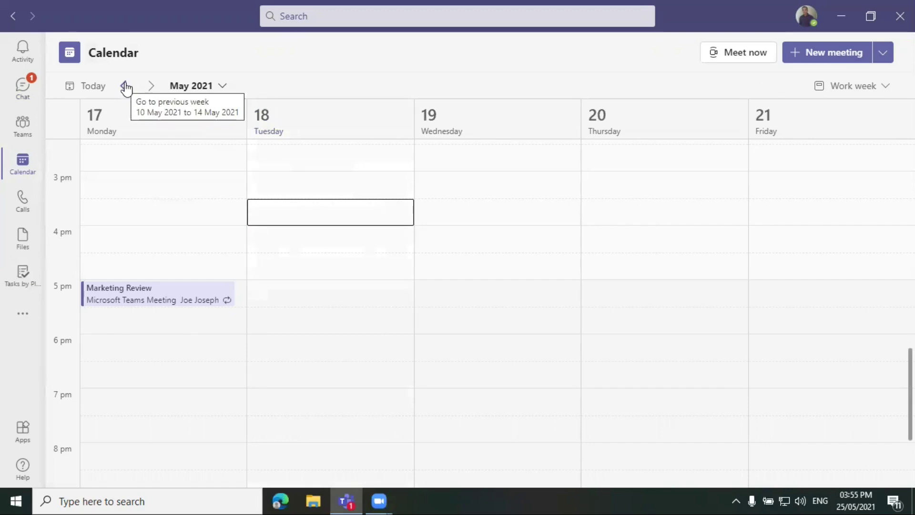
click(124, 87)
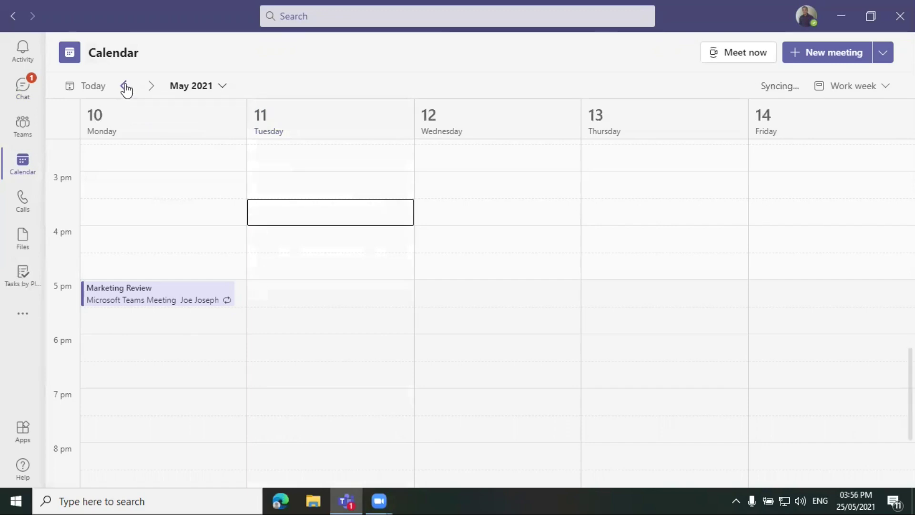
click(125, 87)
click(125, 86)
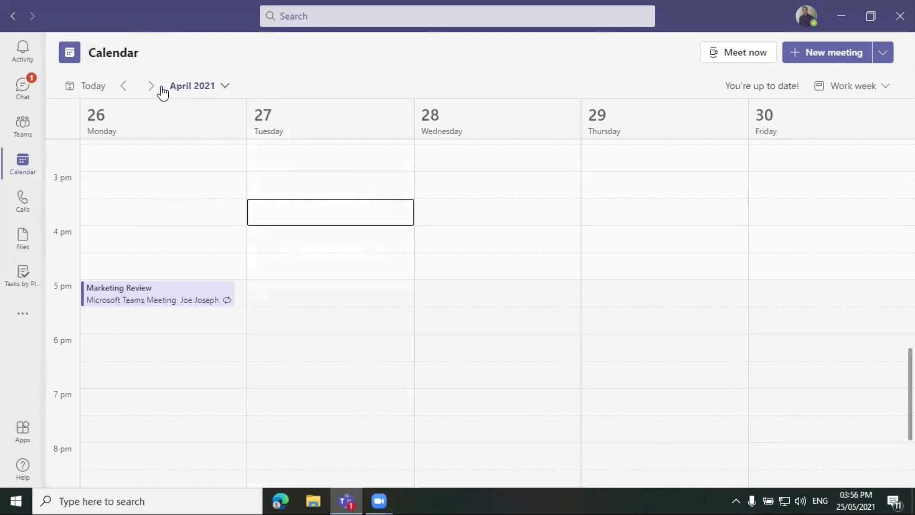
click(153, 86)
click(124, 86)
click(123, 86)
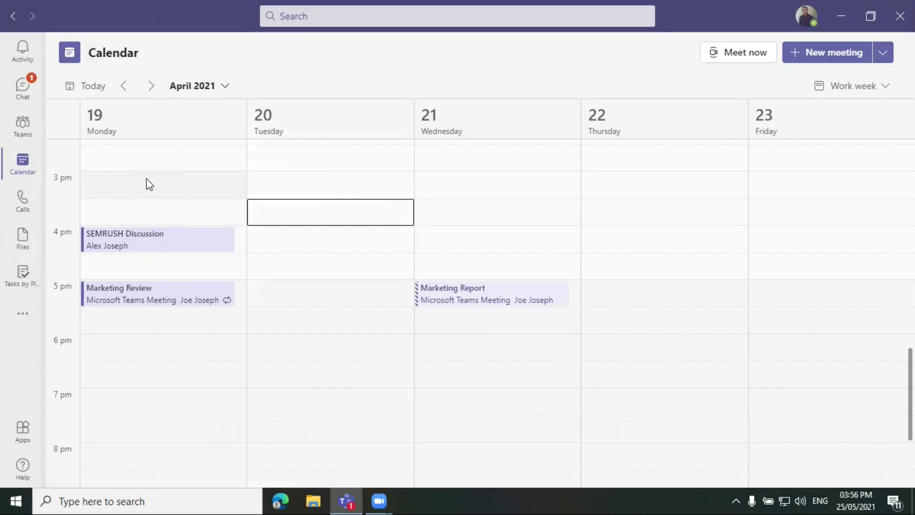
Join the SEMRUSH Discussion meeting of 19 April with computer audio and the camera off.
click(152, 244)
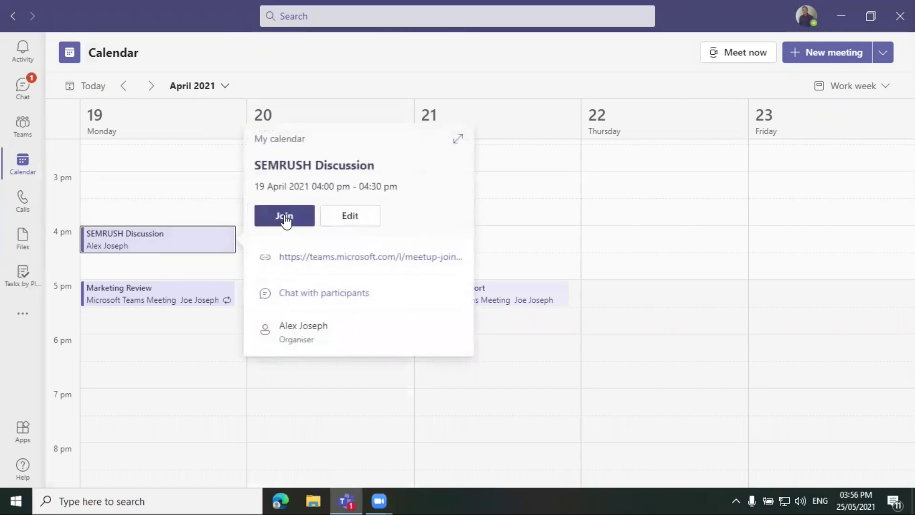
click(285, 217)
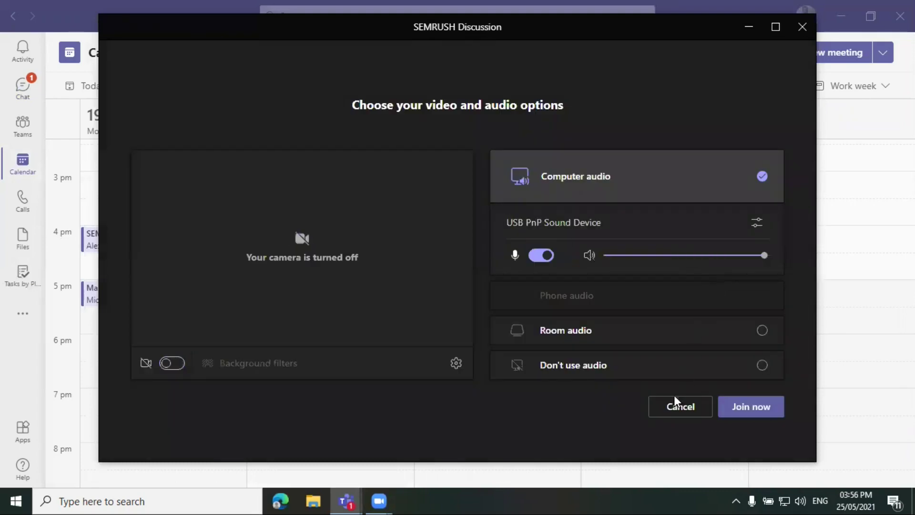
click(755, 409)
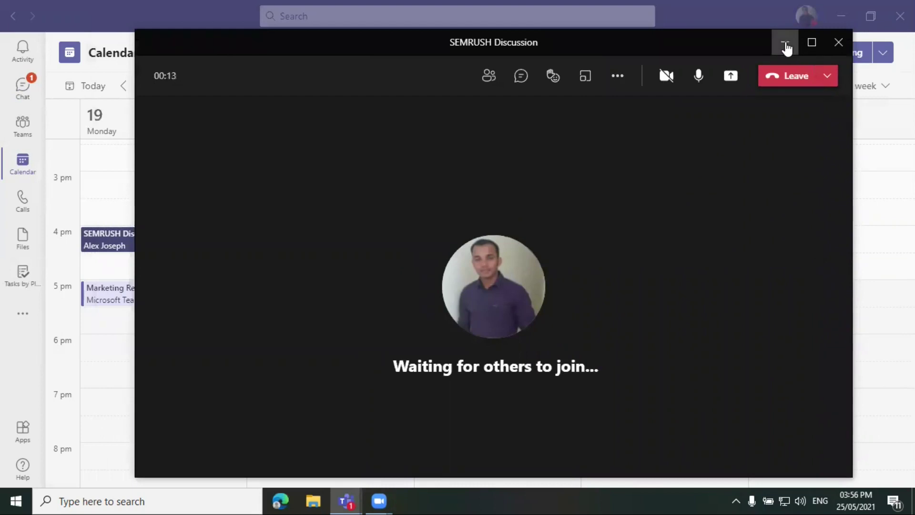
Minimize the meeting window and browse the current chat's files and conversation in the main window.
click(786, 46)
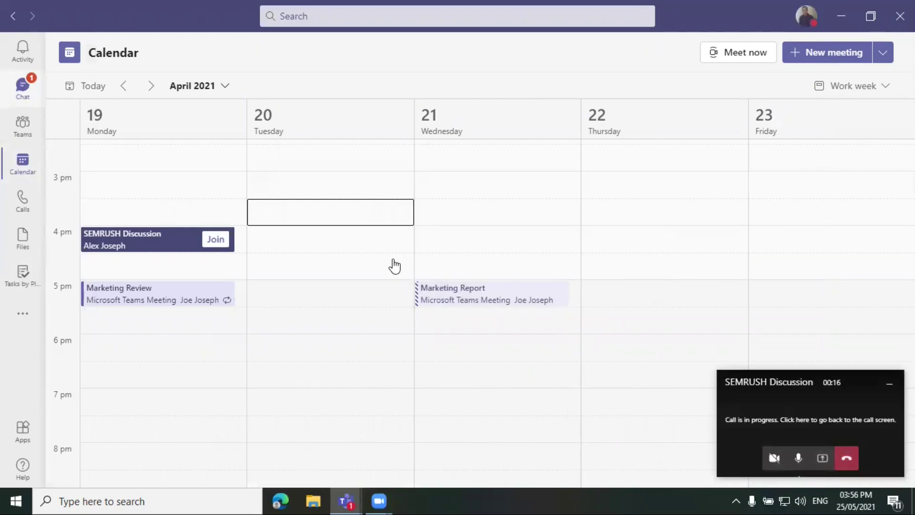
key(ctrl+2)
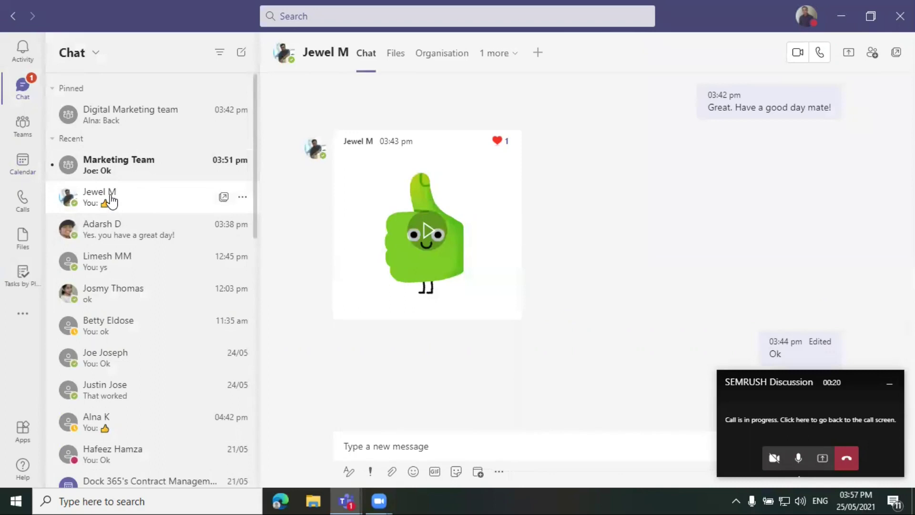
click(395, 56)
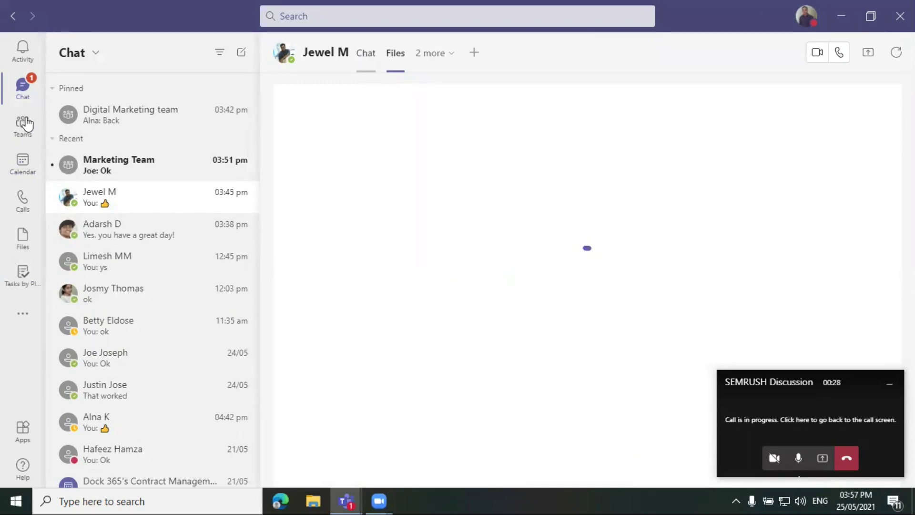
click(224, 196)
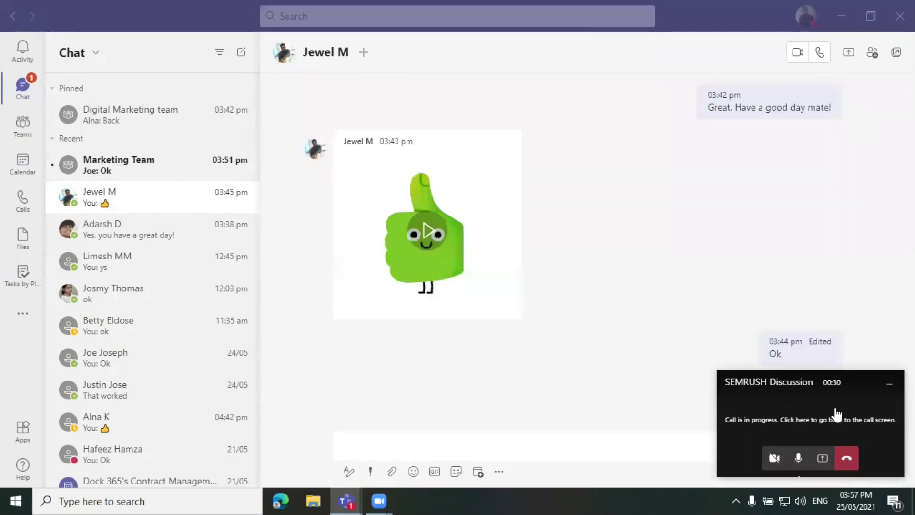
Bring back the SEMRUSH Discussion call window and close it, confirming to leave the meeting.
click(837, 414)
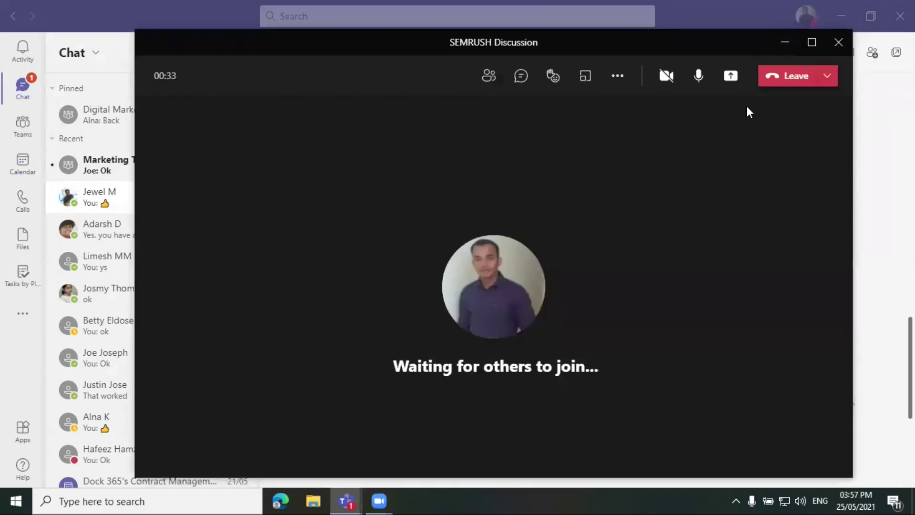
click(838, 42)
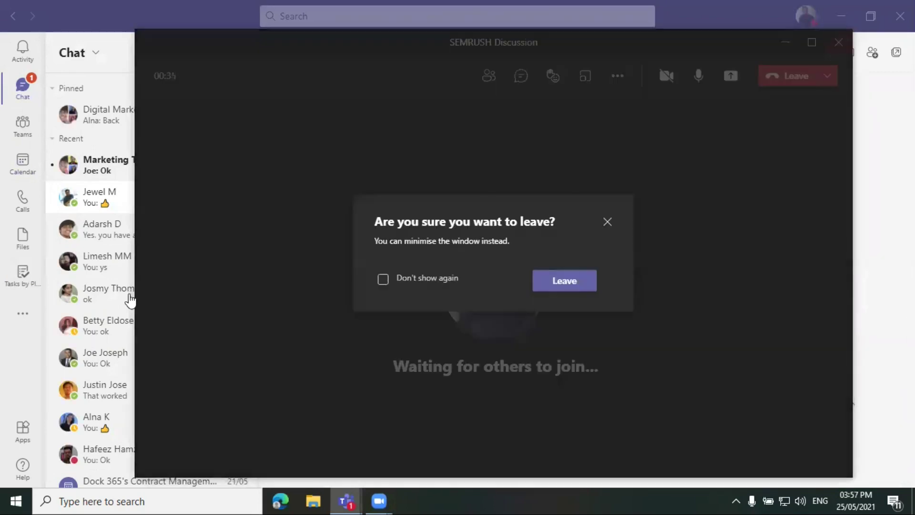
click(565, 286)
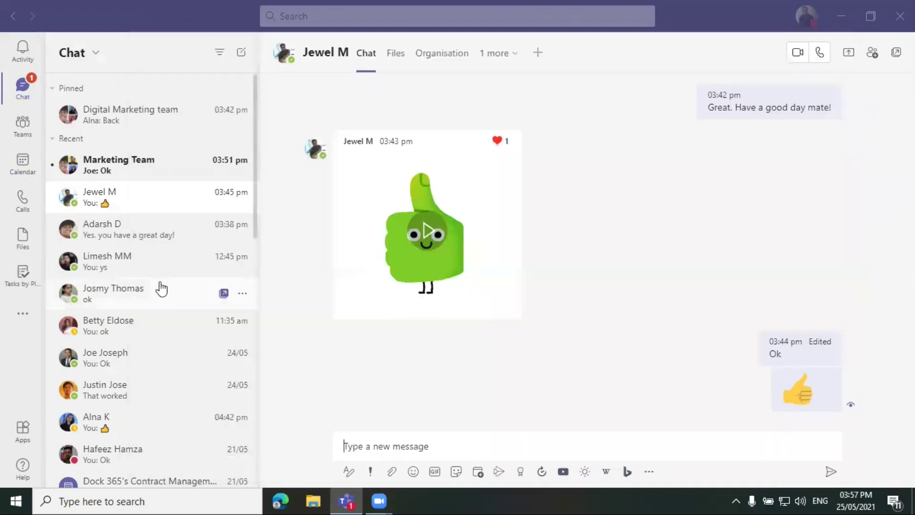
Start an audio call from the Unknown User chat further down the chat list, and dismiss its call window.
scroll(161, 288, down, 5)
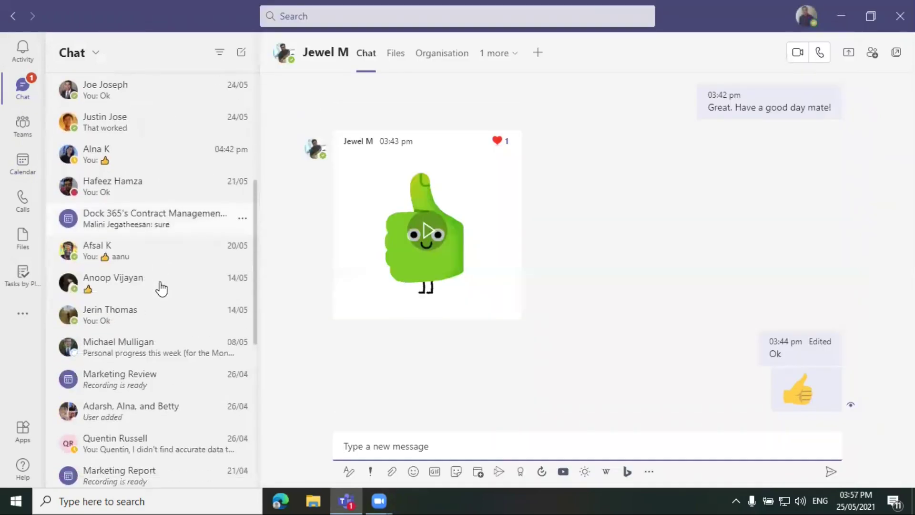
scroll(161, 288, down, 5)
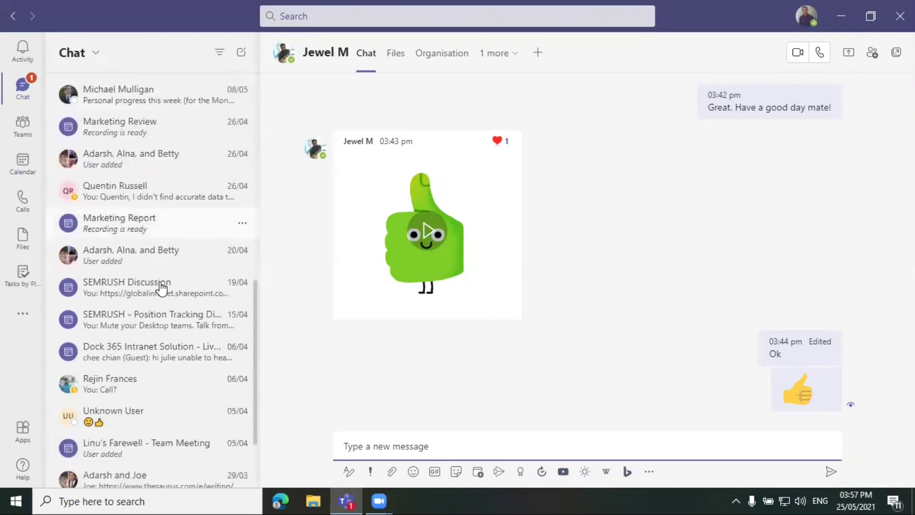
scroll(159, 286, down, 2)
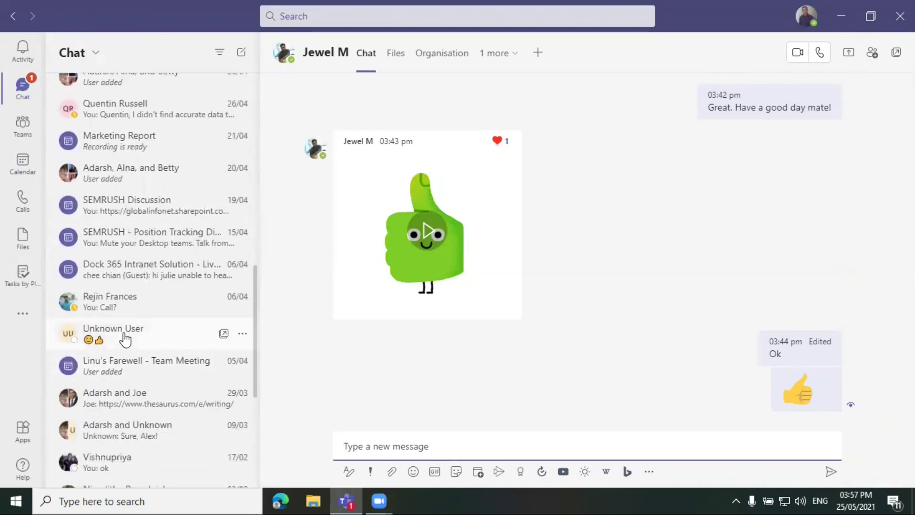
click(125, 340)
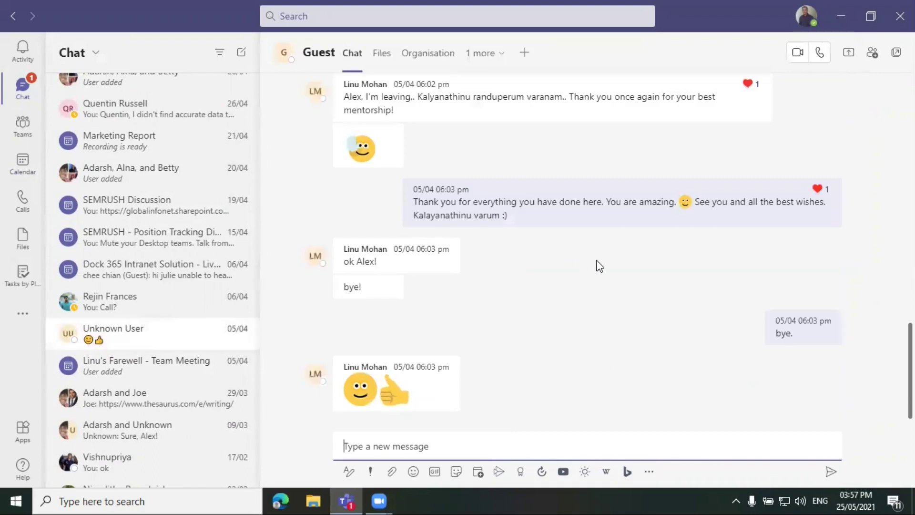
click(822, 54)
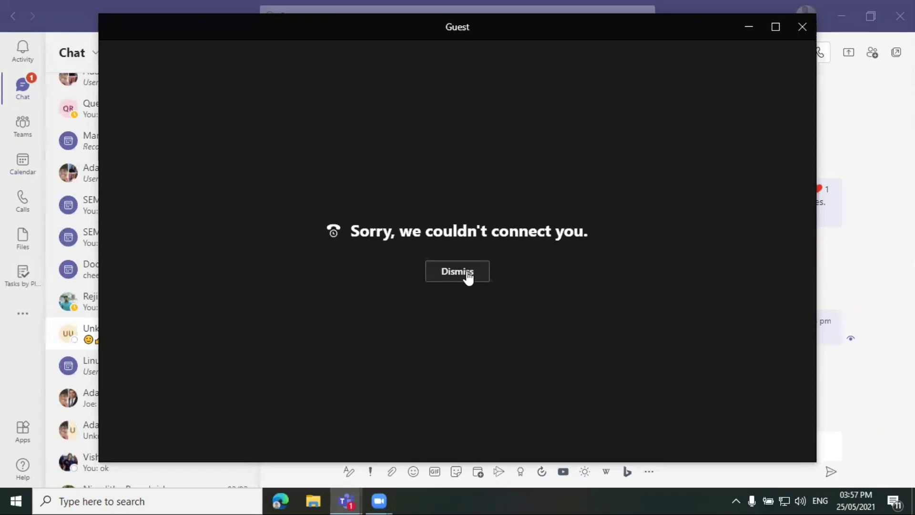
click(468, 276)
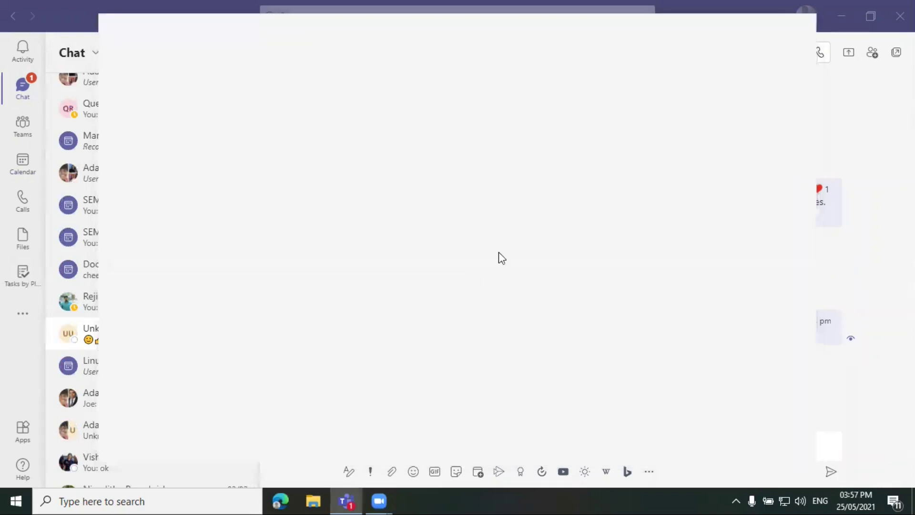